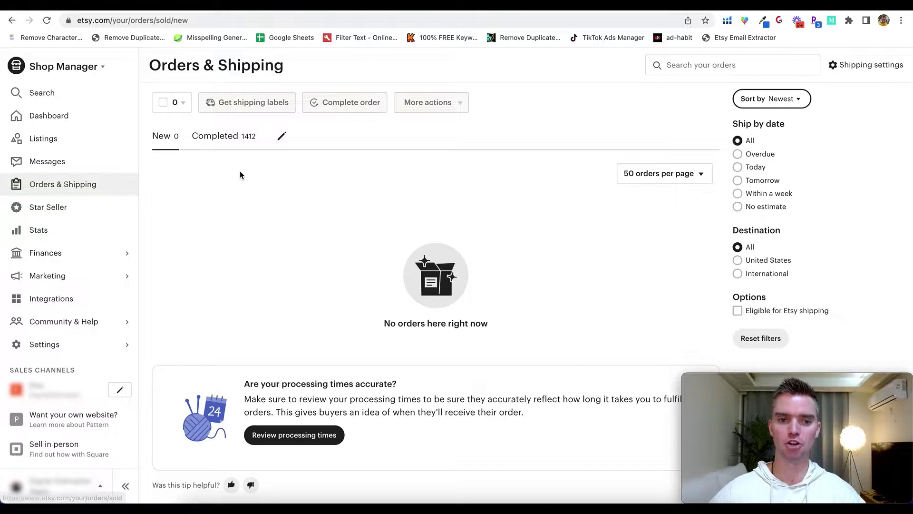
# Step: List the completed orders and view the first buyer's contact options
pyautogui.click(234, 139)
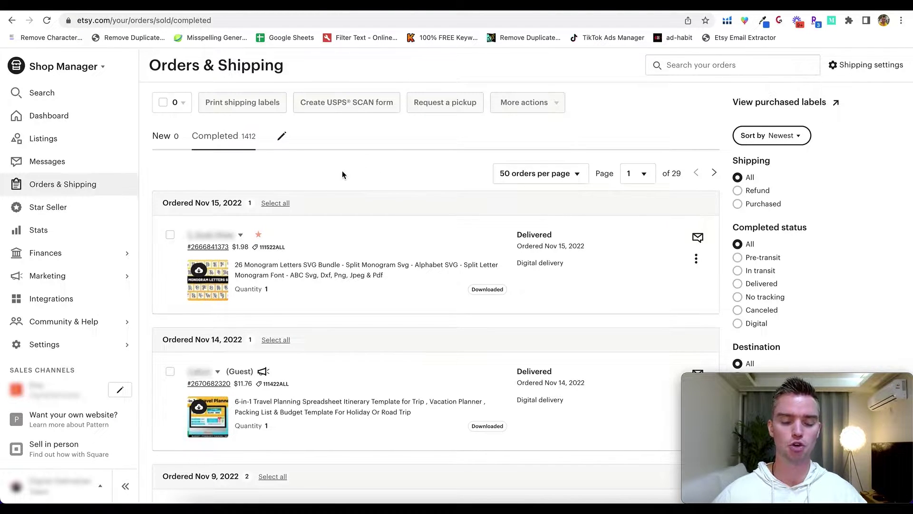
pyautogui.scroll(-3, 342, 175)
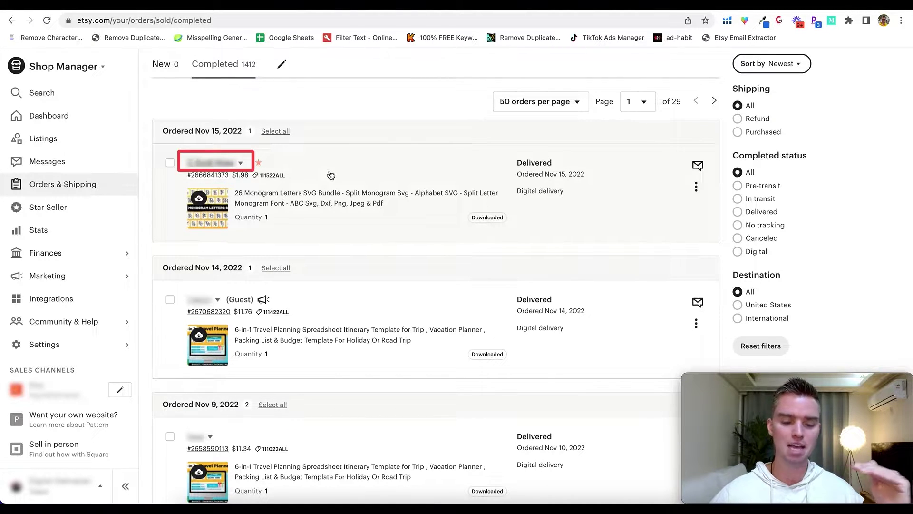
pyautogui.click(242, 164)
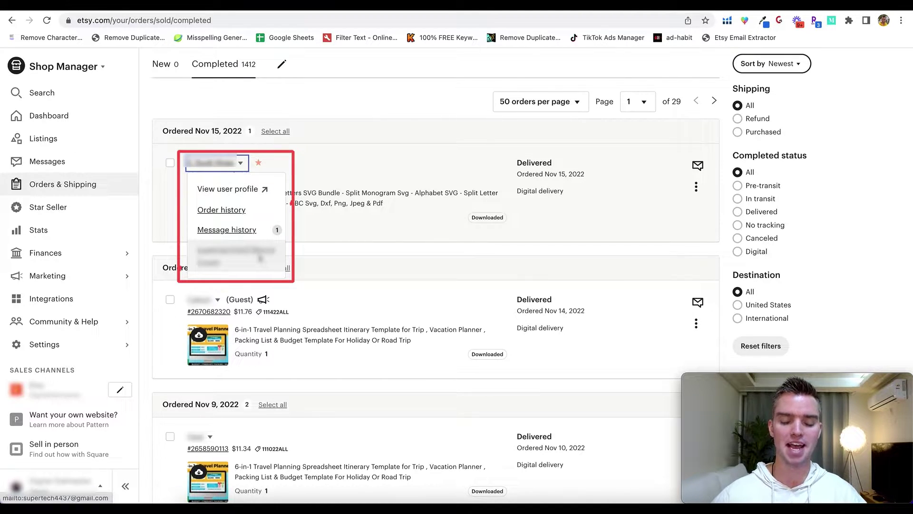
pyautogui.click(259, 257)
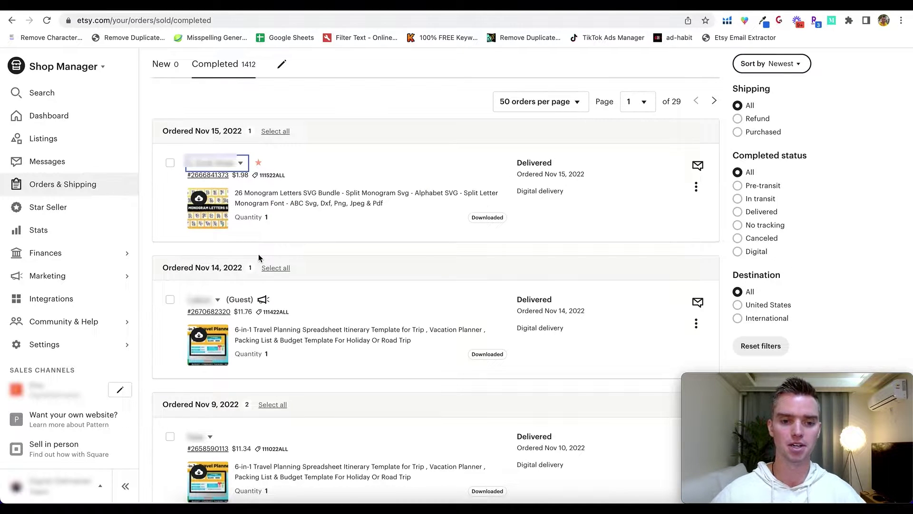
# Step: Reveal the second buyer's contact details, then return to the top of the list
pyautogui.scroll(-2, 305, 238)
pyautogui.scroll(-1, 306, 237)
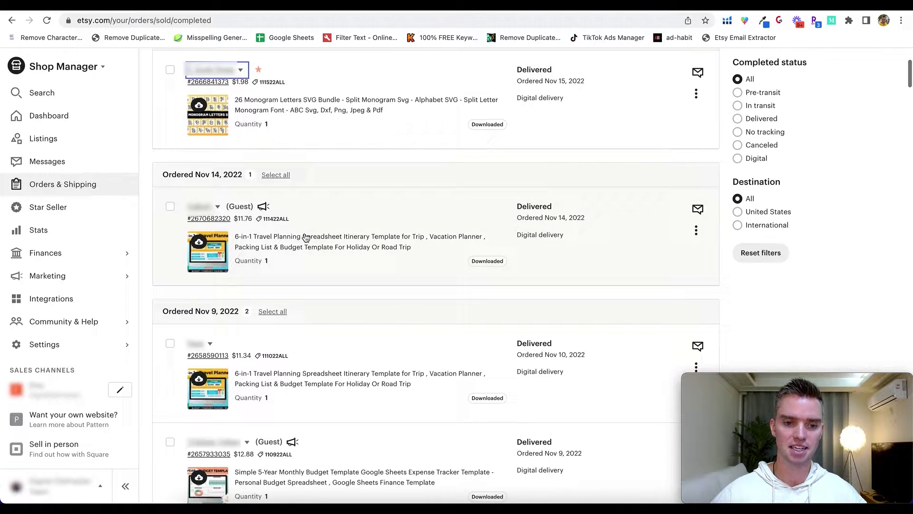
pyautogui.click(218, 208)
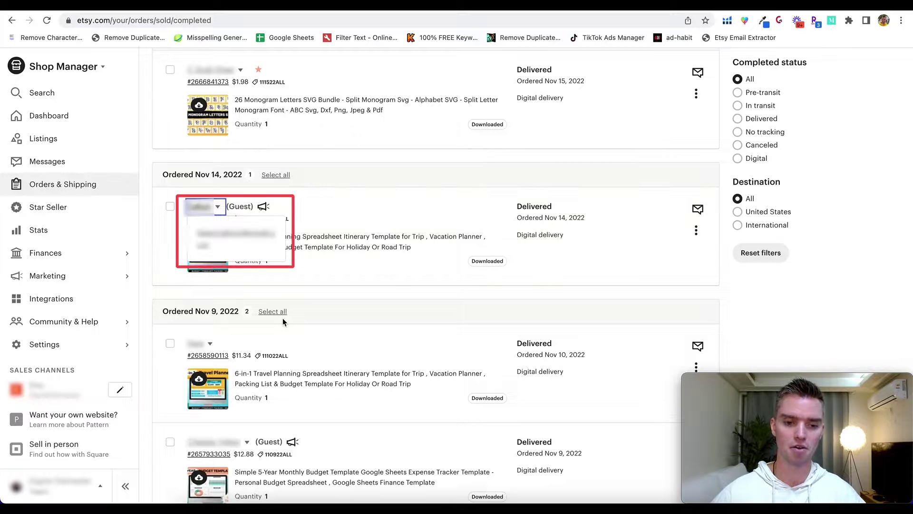
pyautogui.scroll(-1, 318, 321)
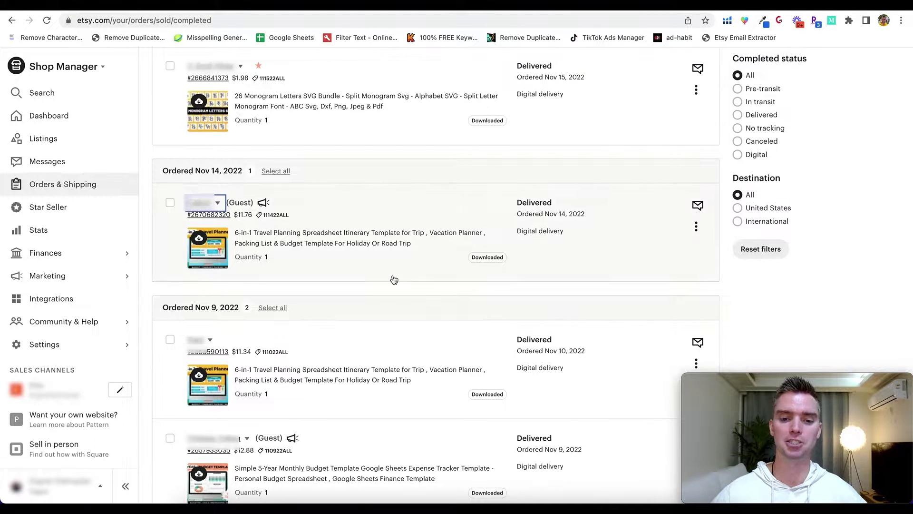
pyautogui.scroll(5, 612, 150)
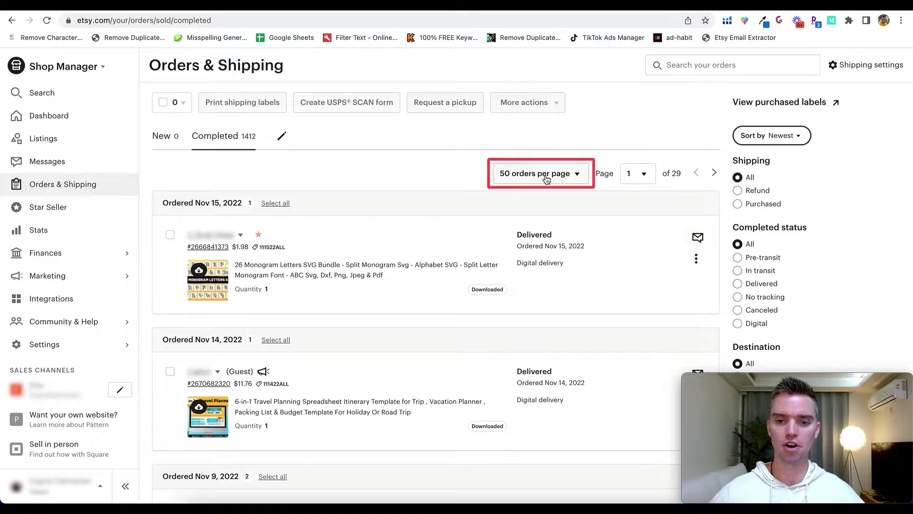
# Step: Keep 50 orders per page and inspect the orders page's HTML in developer tools
pyautogui.click(554, 176)
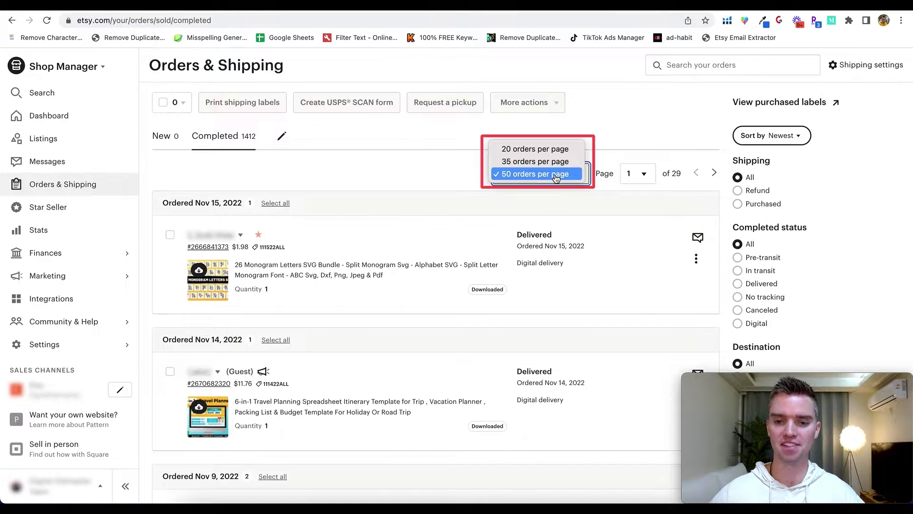
pyautogui.click(523, 176)
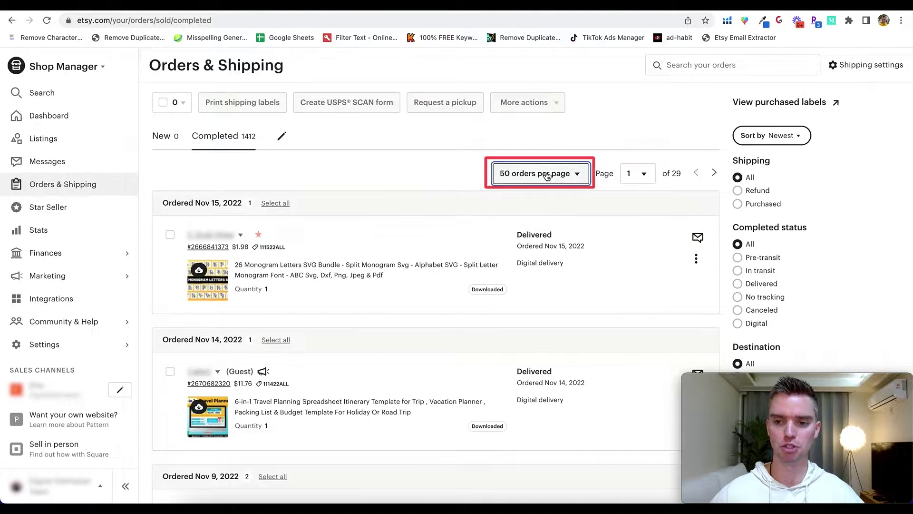
pyautogui.rightClick(425, 159)
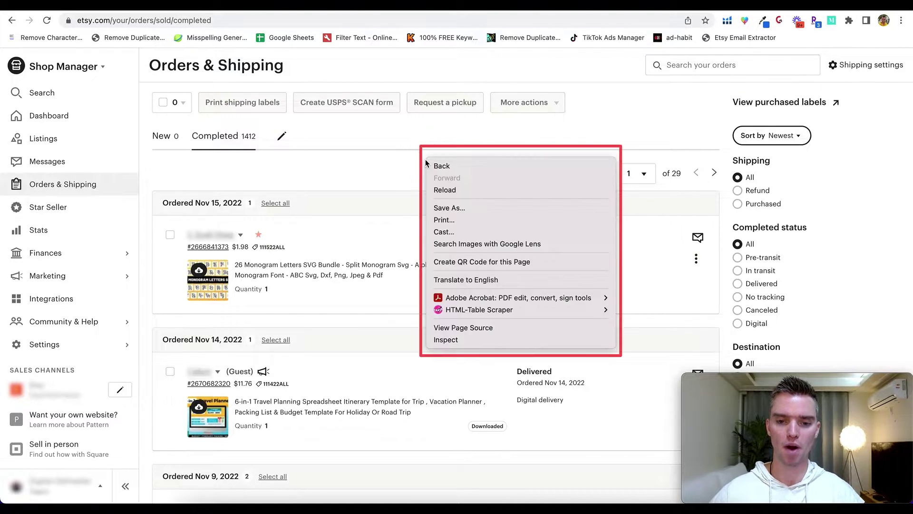
pyautogui.click(463, 340)
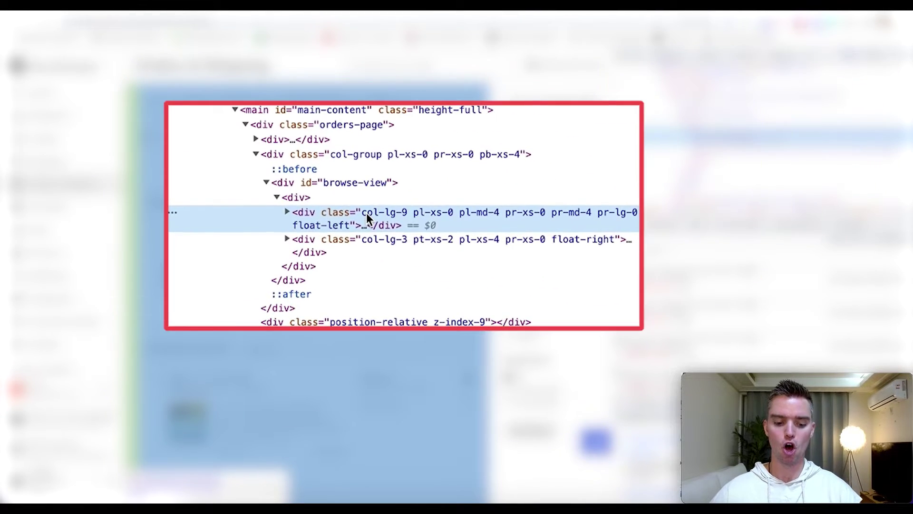
# Step: Search the Elements panel for 'body' and select the page's <body> element
pyautogui.press('super+f')
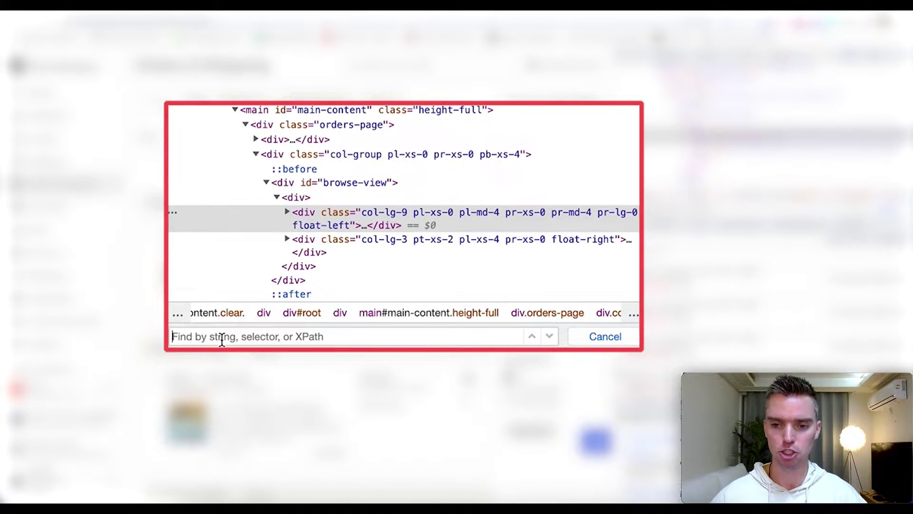
pyautogui.write('bodu')
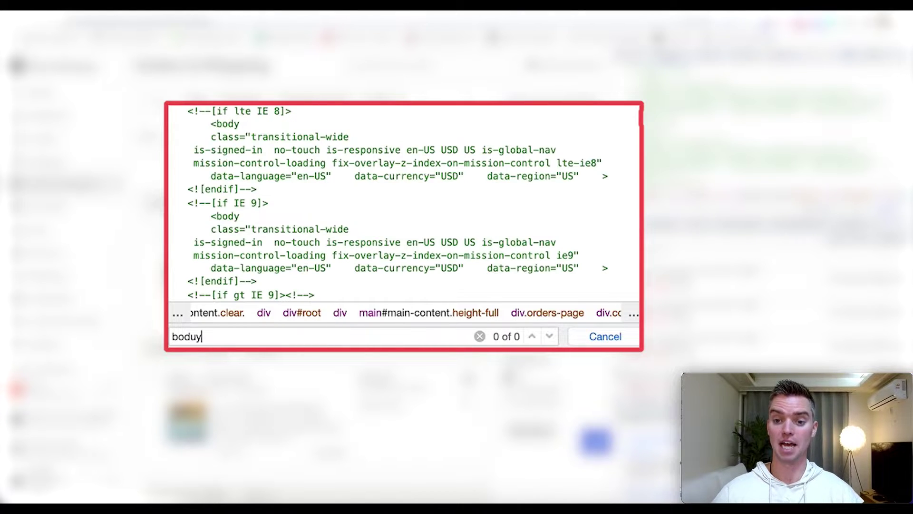
pyautogui.press('BackSpace')
pyautogui.write('y')
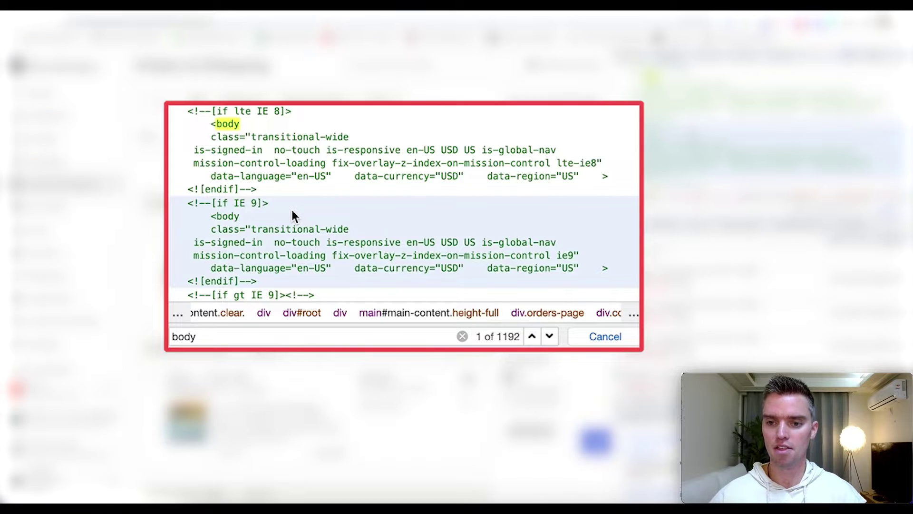
pyautogui.scroll(-5, 291, 208)
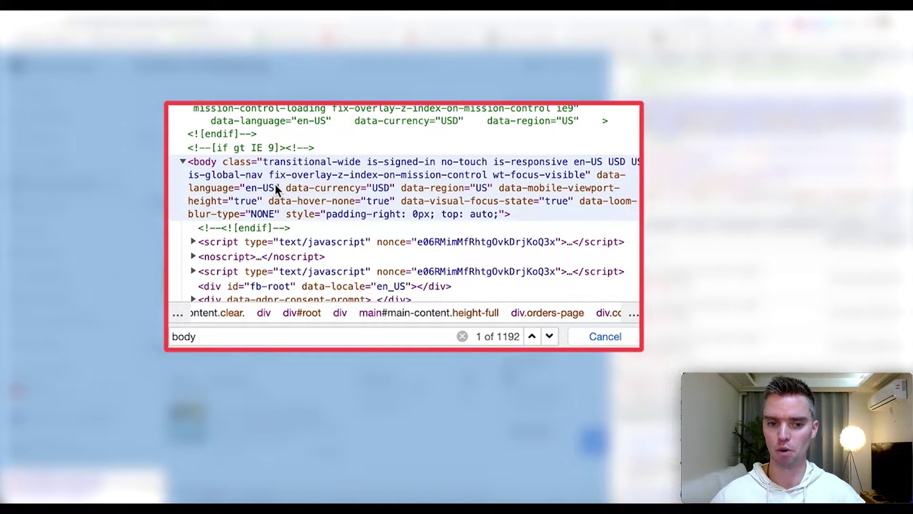
pyautogui.click(275, 184)
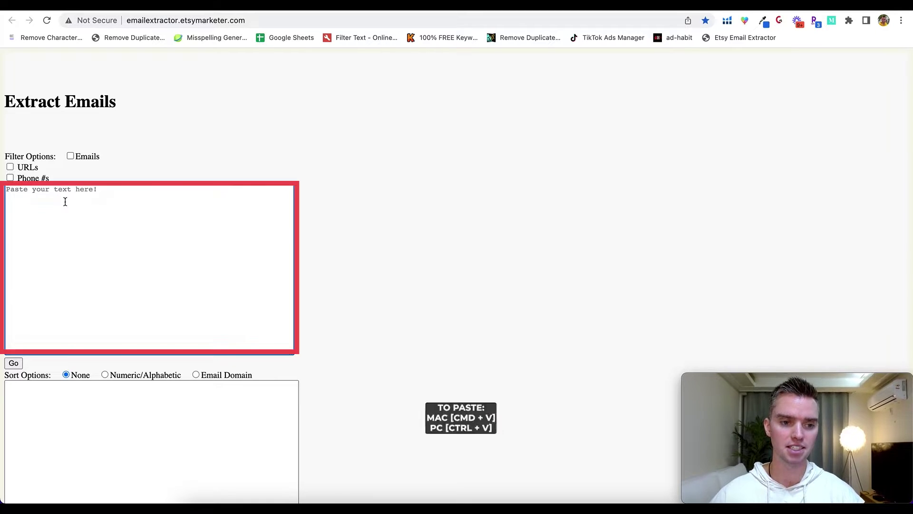
# Step: Paste the orders-page HTML into Email Extractor and extract with only the Emails filter ticked
pyautogui.press('super+v')
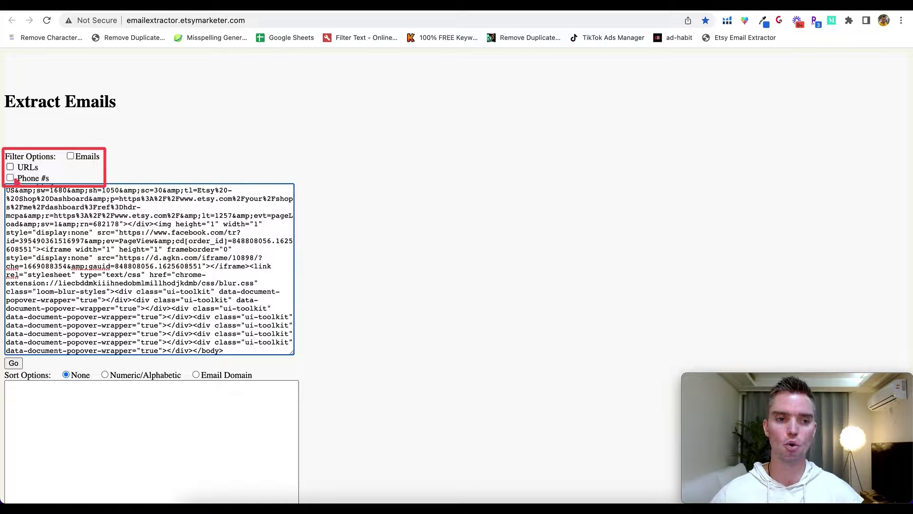
pyautogui.click(11, 178)
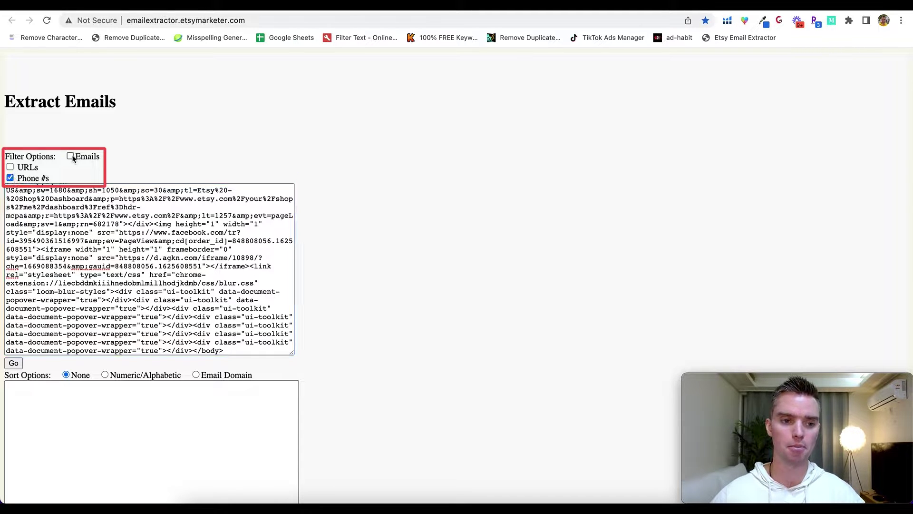
pyautogui.click(71, 156)
pyautogui.click(10, 178)
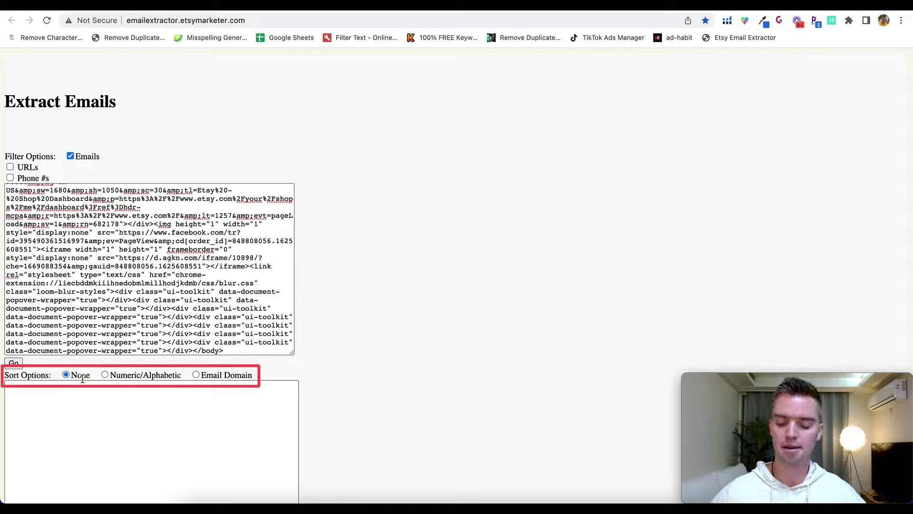
pyautogui.click(13, 363)
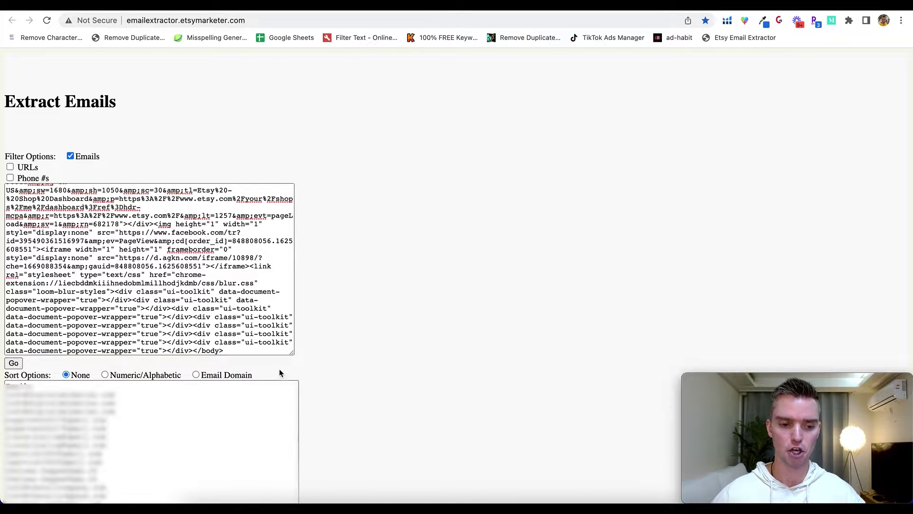
pyautogui.scroll(-5, 354, 327)
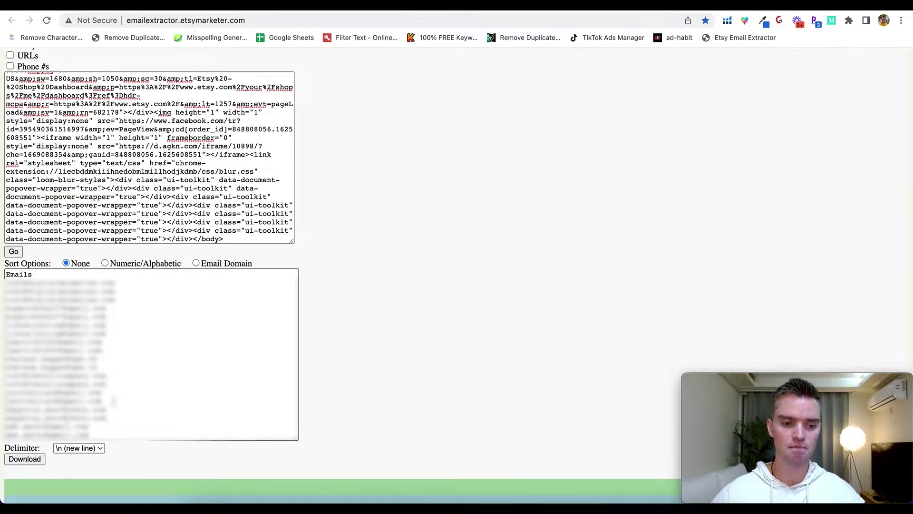
pyautogui.scroll(-3, 151, 354)
pyautogui.scroll(-3, 132, 354)
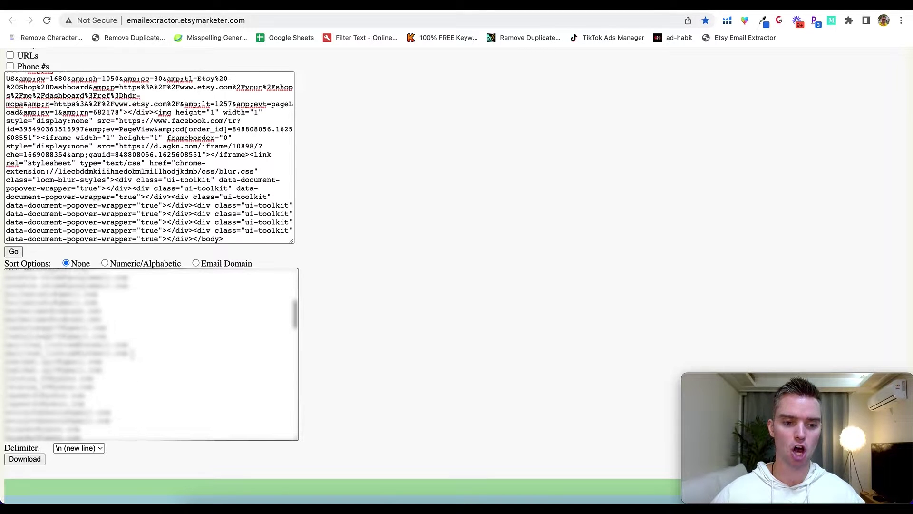
# Step: Copy the full list of extracted email addresses
pyautogui.hotkey('ctrl', 'shift', 'Tab')
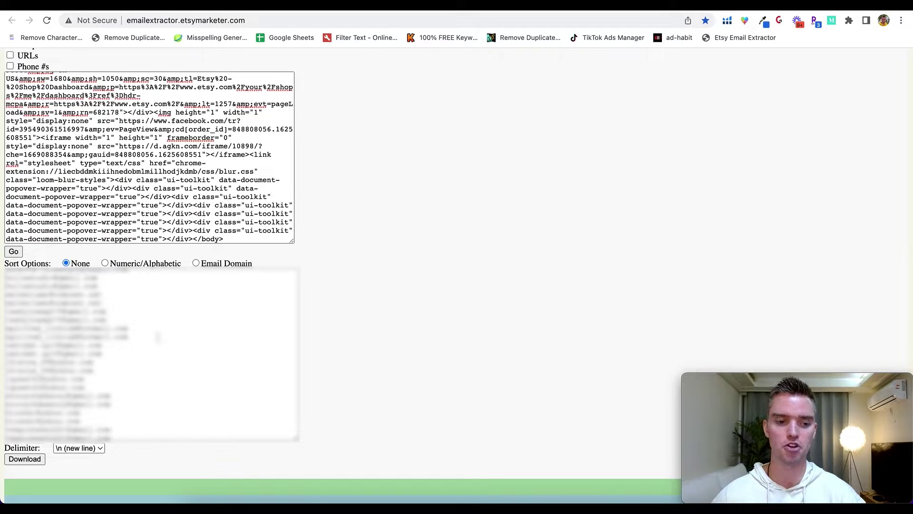
pyautogui.click(157, 337)
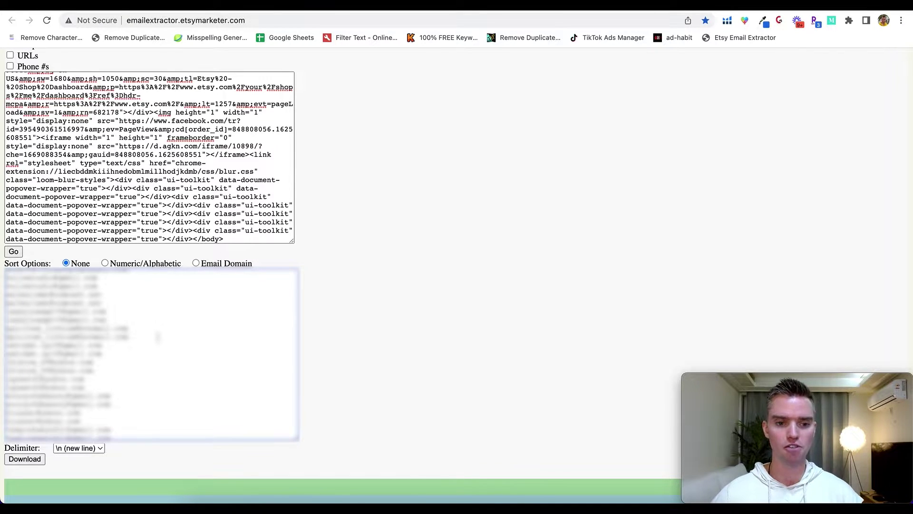
pyautogui.press('super+a')
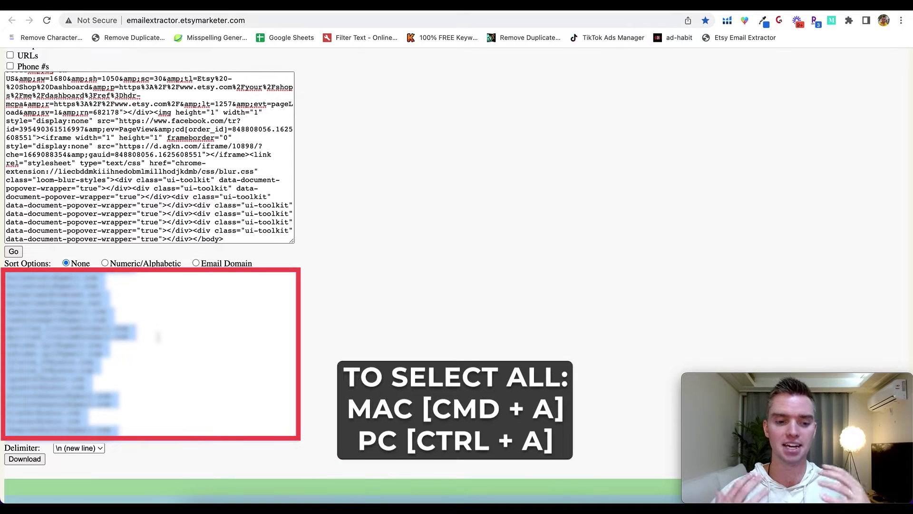
pyautogui.press('super+c')
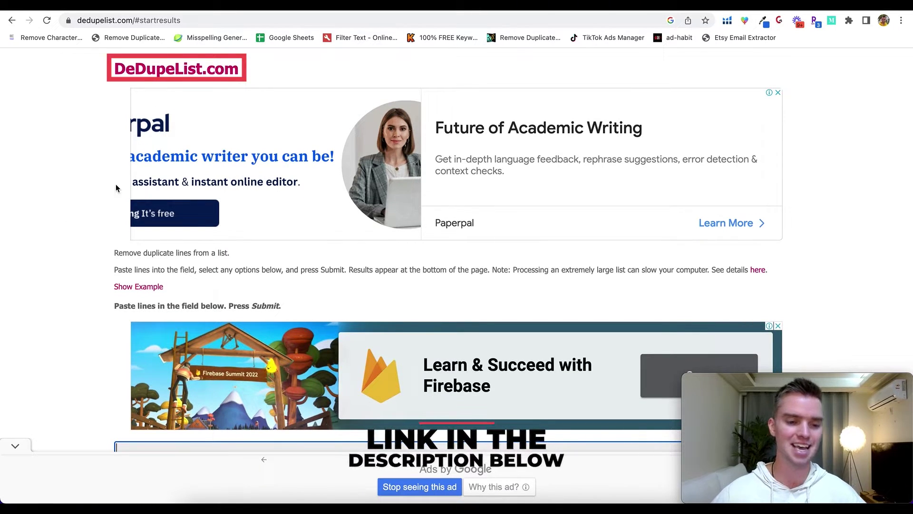
# Step: Paste the email list into DeDupeList and remove duplicates: 106 original lines, 55 removed
pyautogui.scroll(-3, 95, 218)
pyautogui.scroll(-4, 157, 162)
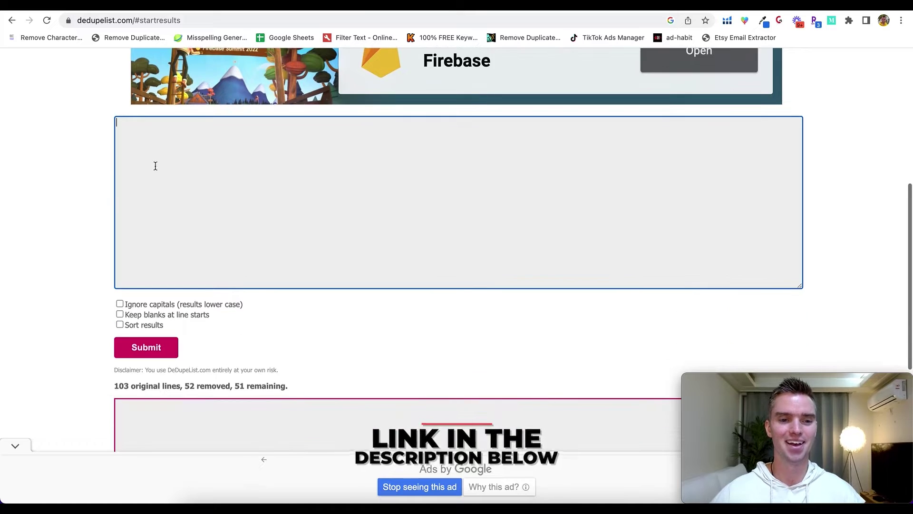
pyautogui.press('super+v')
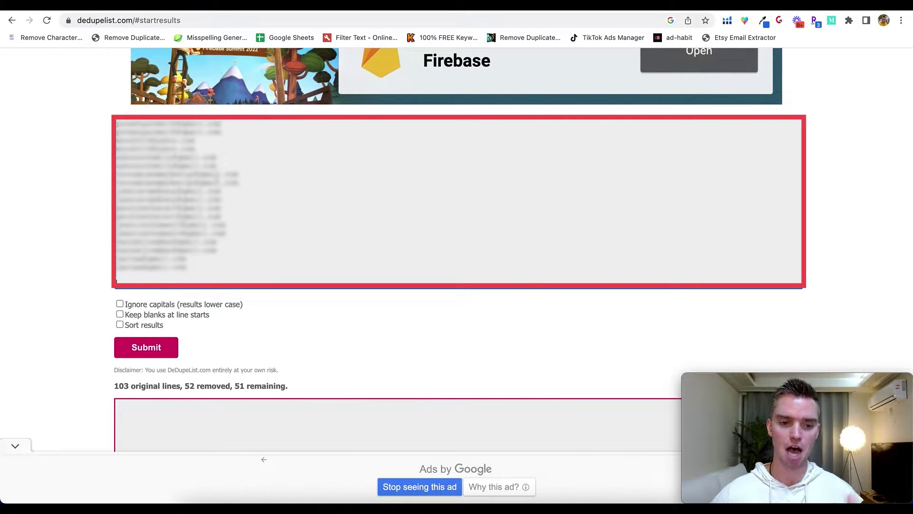
pyautogui.scroll(-3, 109, 237)
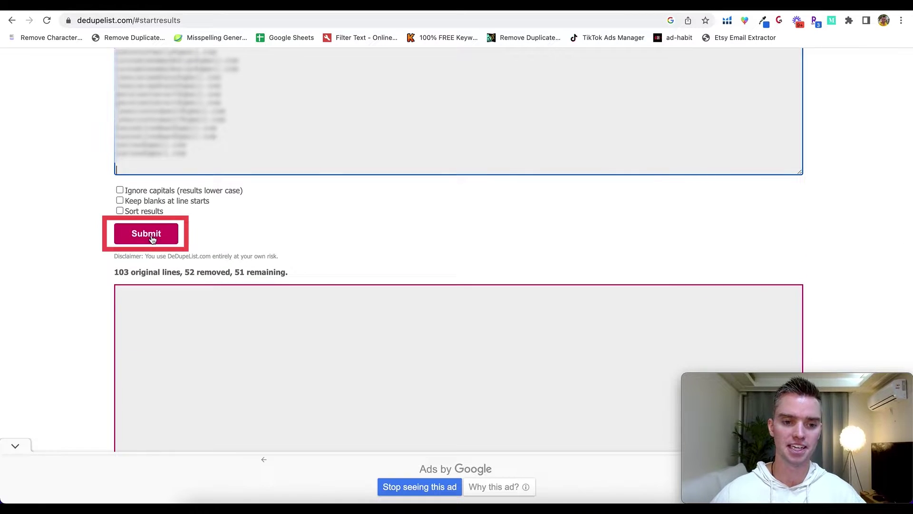
pyautogui.click(145, 235)
pyautogui.scroll(6, 92, 271)
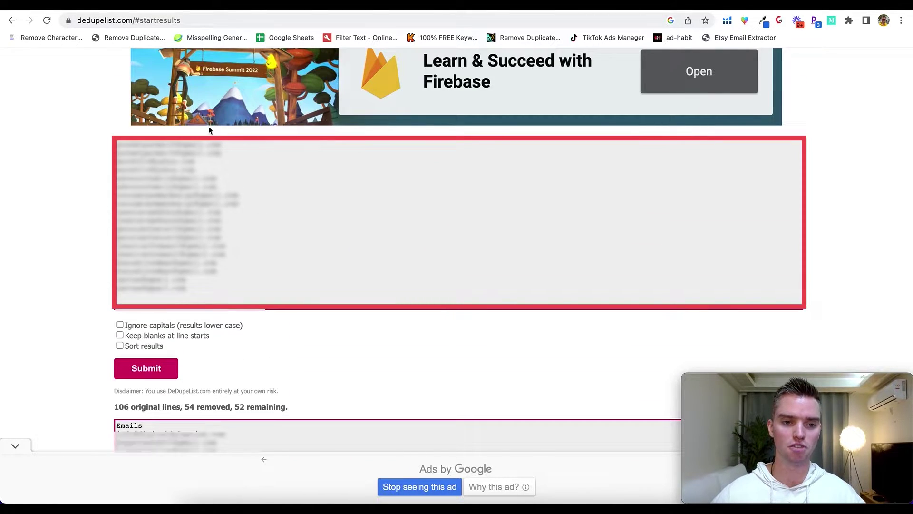
pyautogui.scroll(-4, 45, 317)
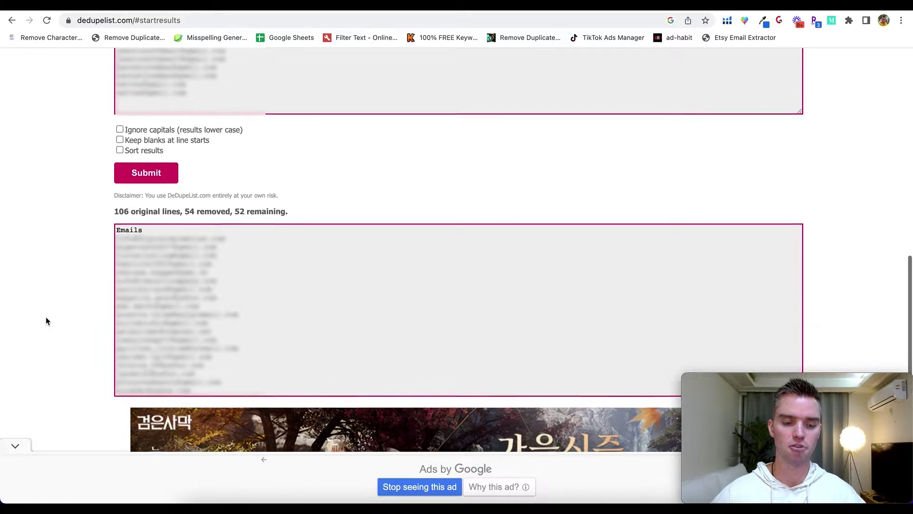
pyautogui.moveTo(115, 212); pyautogui.dragTo(276, 214)
# Step: Delete the 'Emails' header from the results and select all 51 unique emails
pyautogui.click(217, 291)
pyautogui.press('super+a')
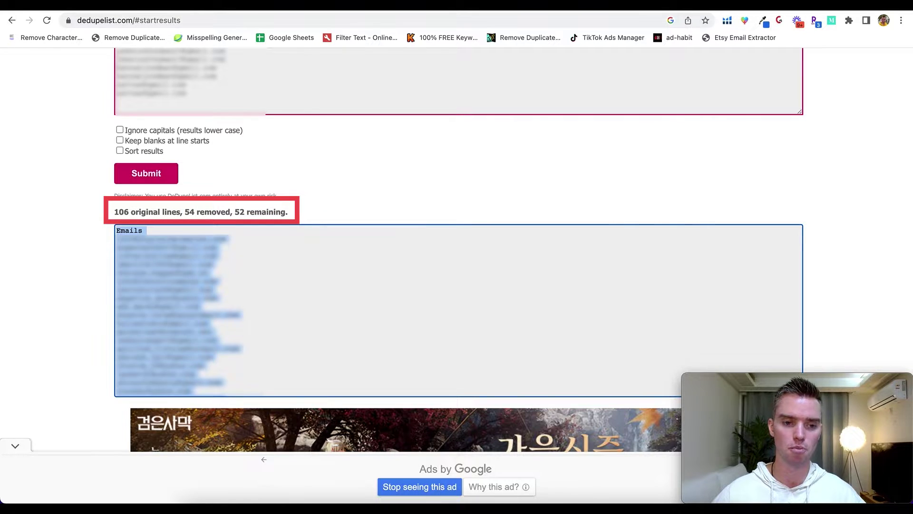
pyautogui.click(148, 232)
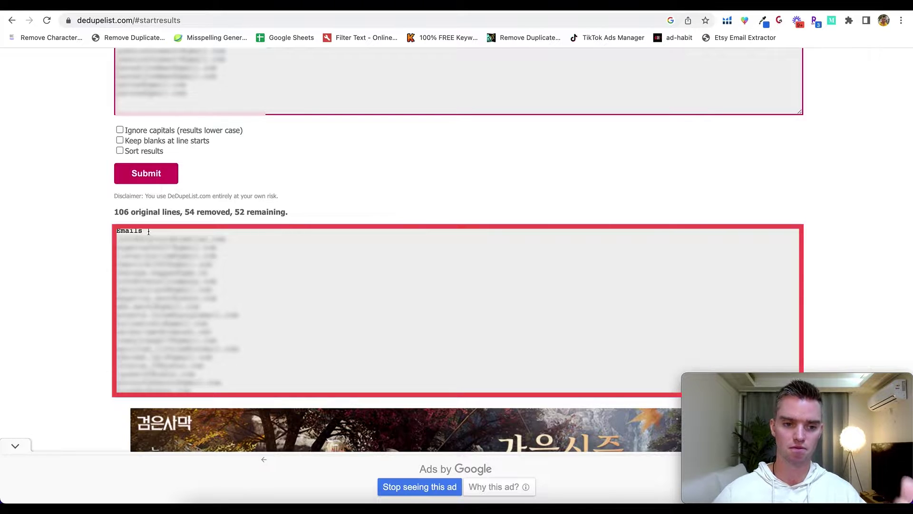
pyautogui.press('BackSpace')
pyautogui.press('BackSpace')
pyautogui.press('BackSpace')
pyautogui.press('BackSpace')
pyautogui.press('BackSpace')
pyautogui.press('BackSpace')
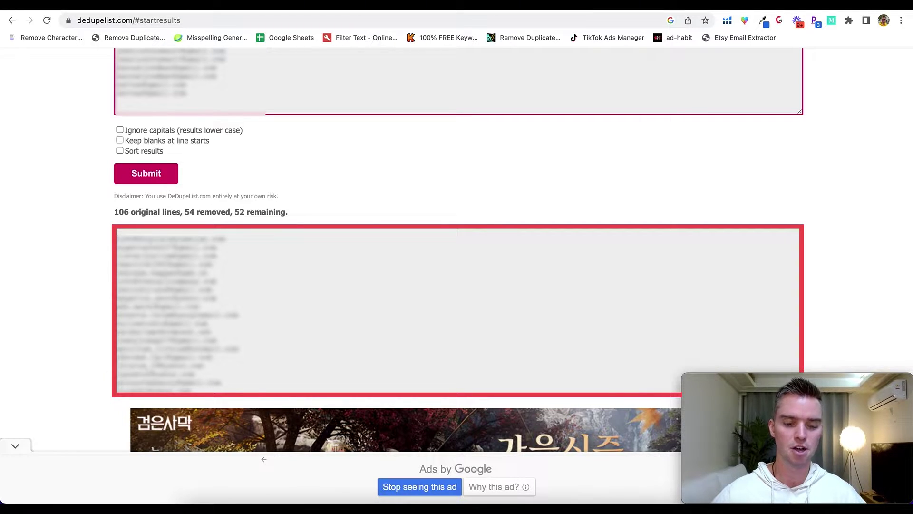
pyautogui.scroll(-3, 456, 312)
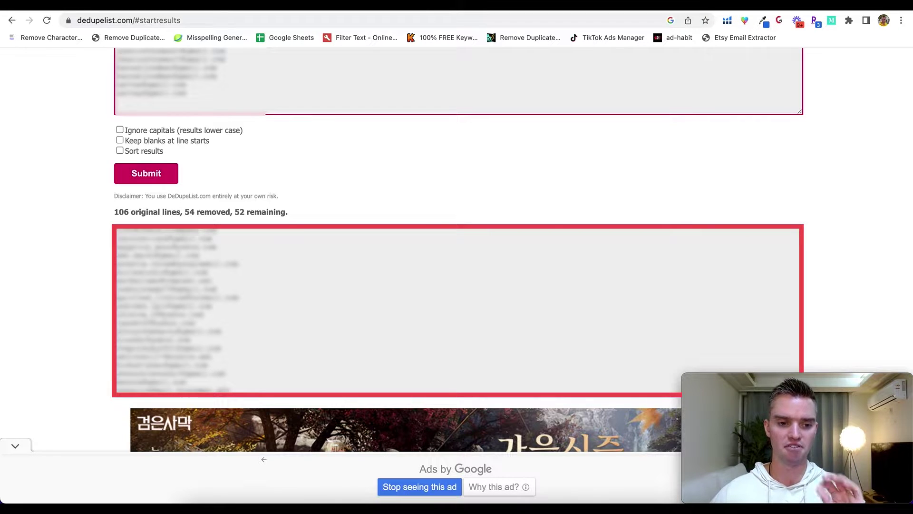
pyautogui.press('super+a')
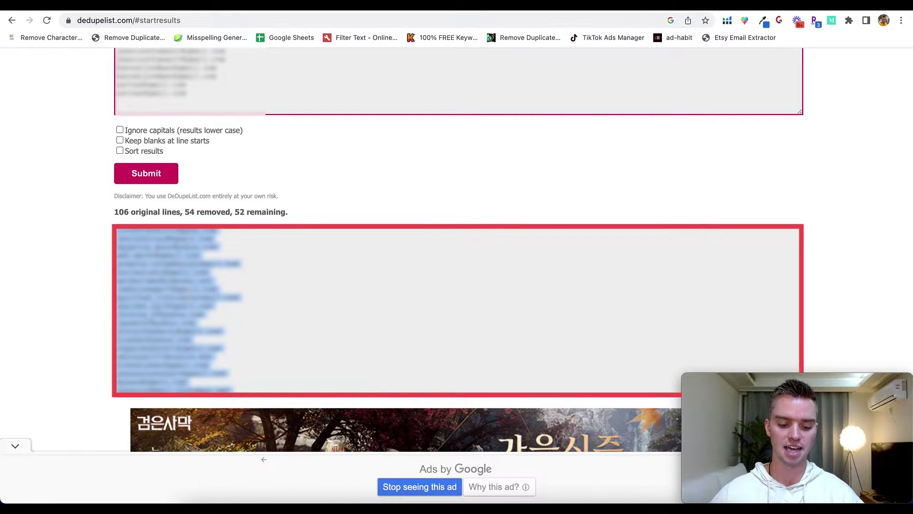
pyautogui.scroll(3, 456, 311)
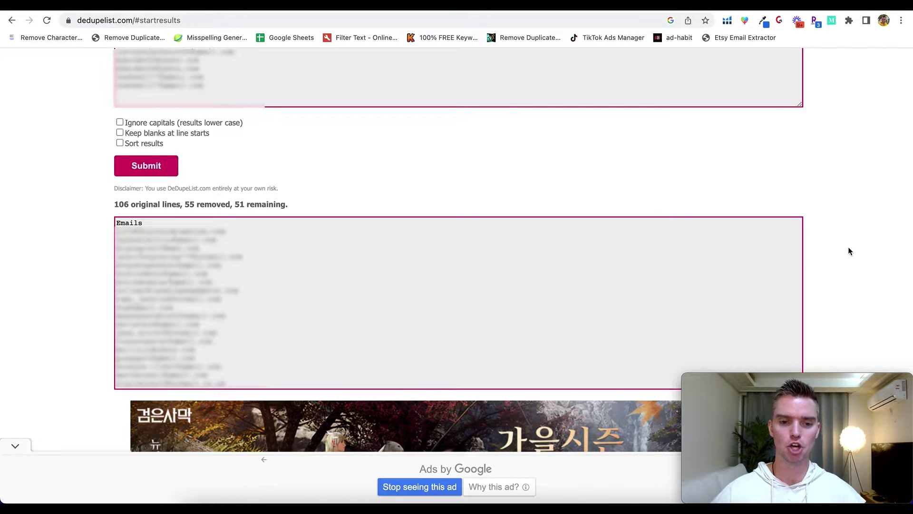
# Step: Empty DeDupeList's results box and its original input box
pyautogui.click(309, 297)
pyautogui.press('super+a')
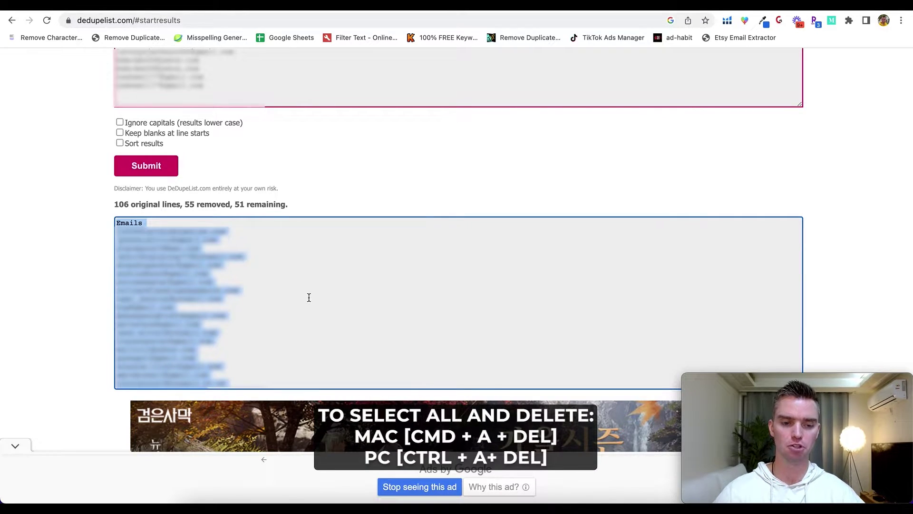
pyautogui.press('BackSpace')
pyautogui.scroll(2, 309, 298)
pyautogui.click(277, 155)
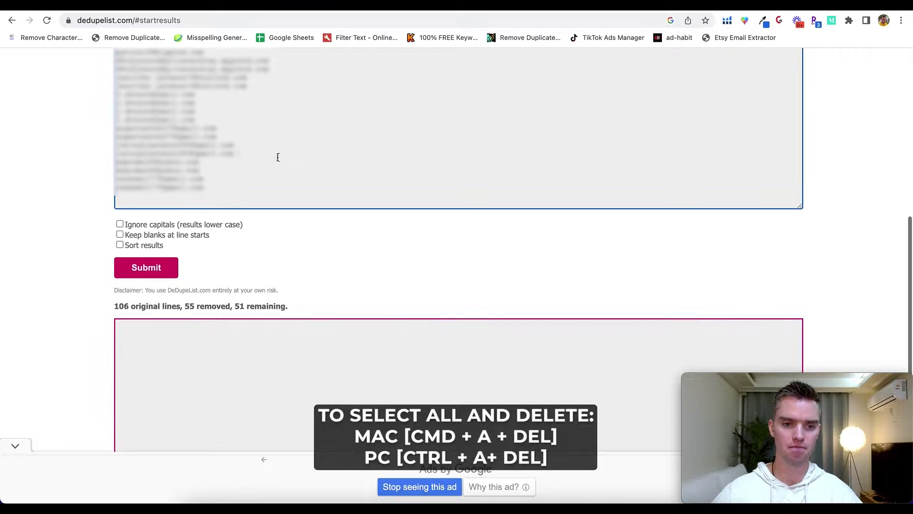
pyautogui.press('super+a')
pyautogui.press('BackSpace')
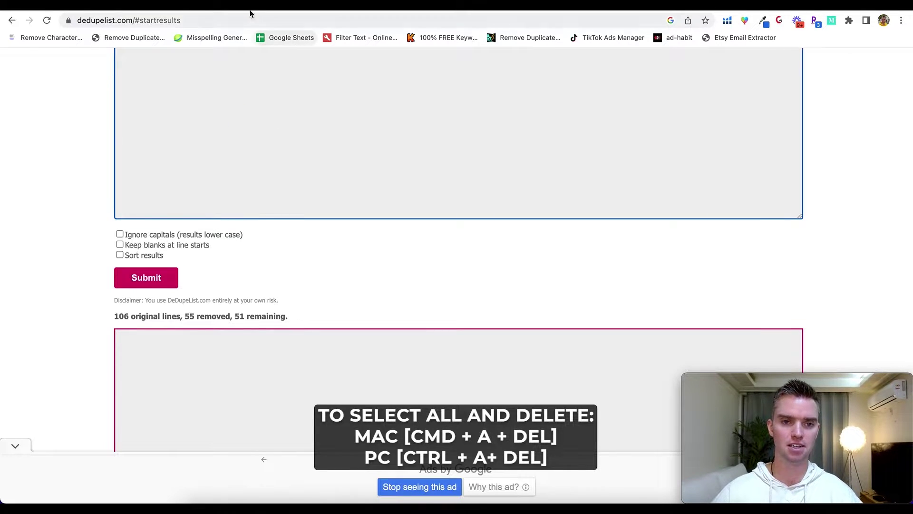
# Step: Clear the extracted emails and the pasted page source in Email Extractor
pyautogui.click(259, 5)
pyautogui.click(127, 345)
pyautogui.press('super+a')
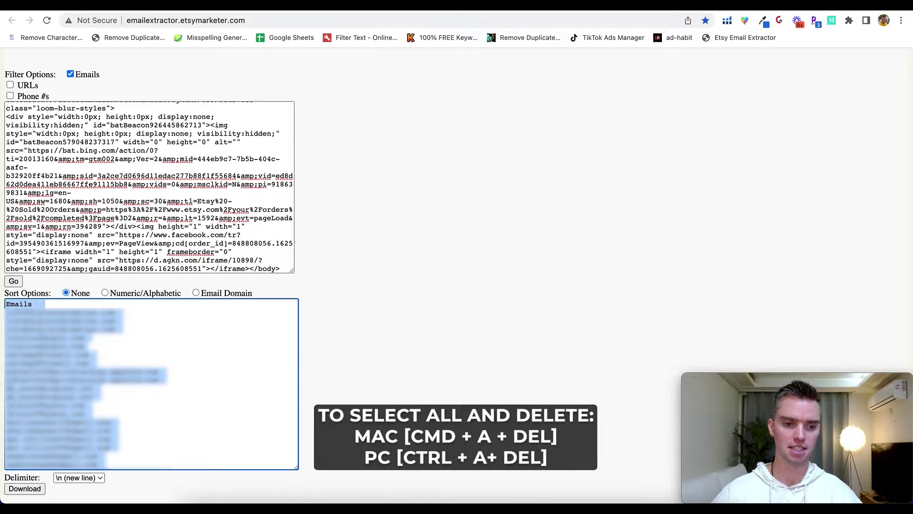
pyautogui.press('BackSpace')
pyautogui.click(147, 208)
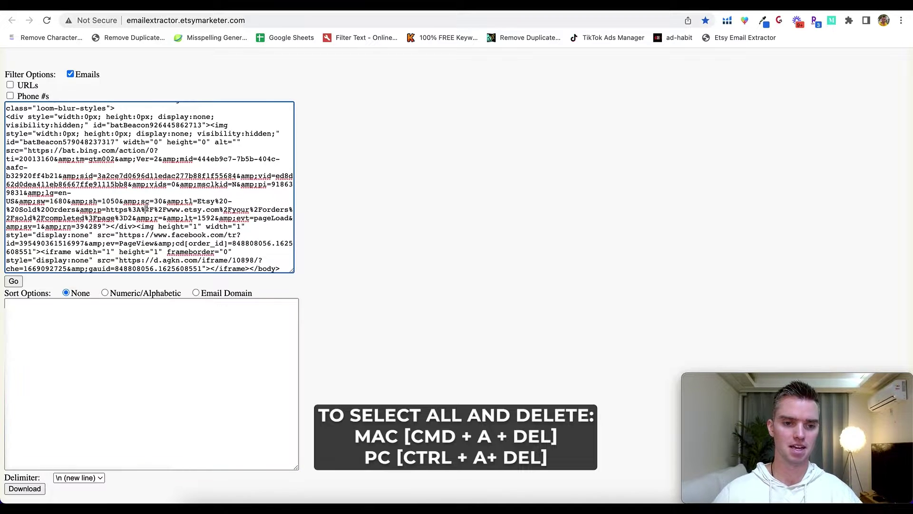
pyautogui.press('super+a')
pyautogui.press('BackSpace')
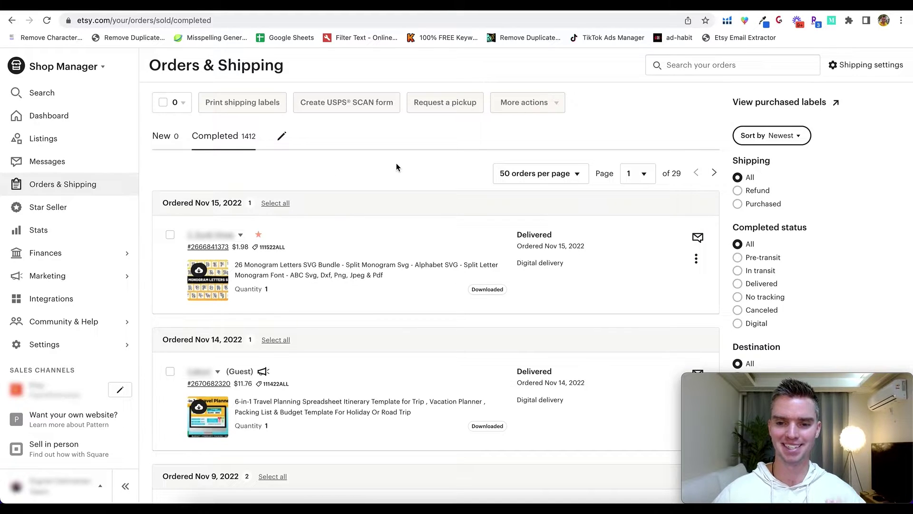
# Step: Go to page 2 of the completed orders and reload the page
pyautogui.click(643, 178)
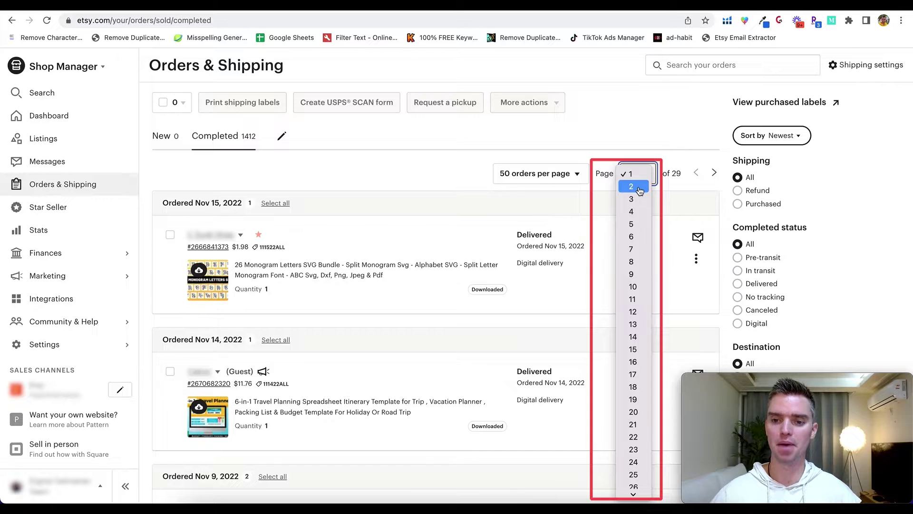
pyautogui.click(639, 193)
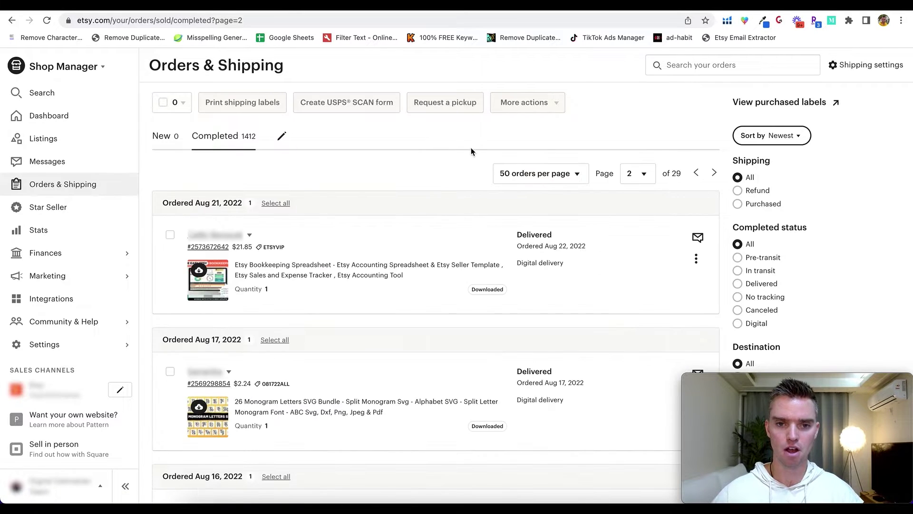
pyautogui.click(455, 21)
pyautogui.press('Return')
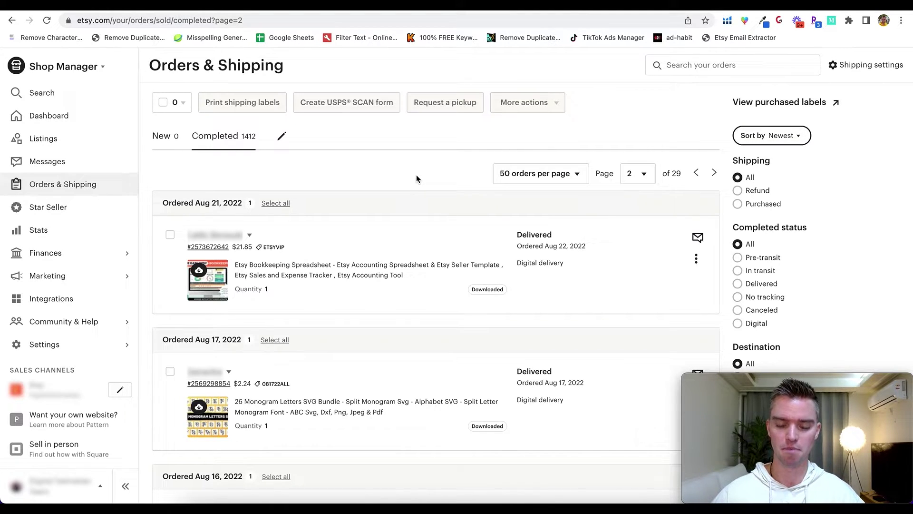
# Step: Inspect the page and select its <body> element by searching for 'body'
pyautogui.rightClick(416, 175)
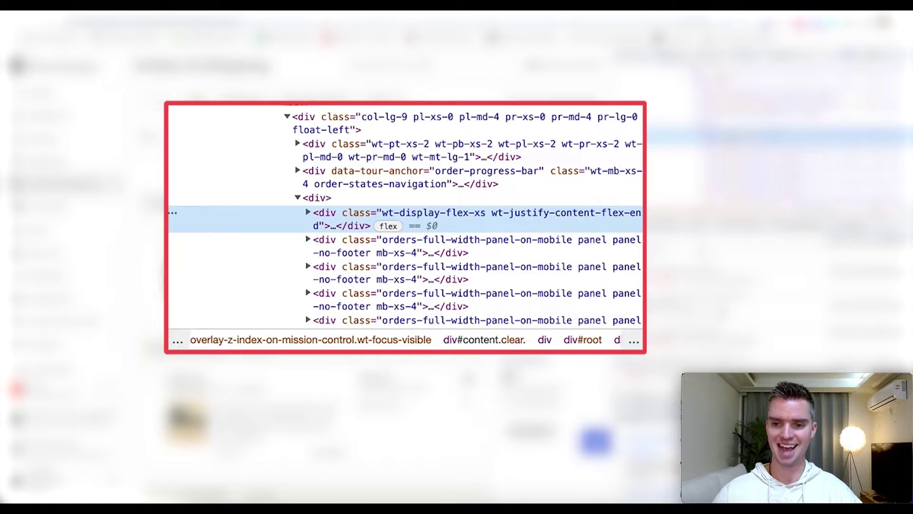
pyautogui.press('super+f')
pyautogui.write('body')
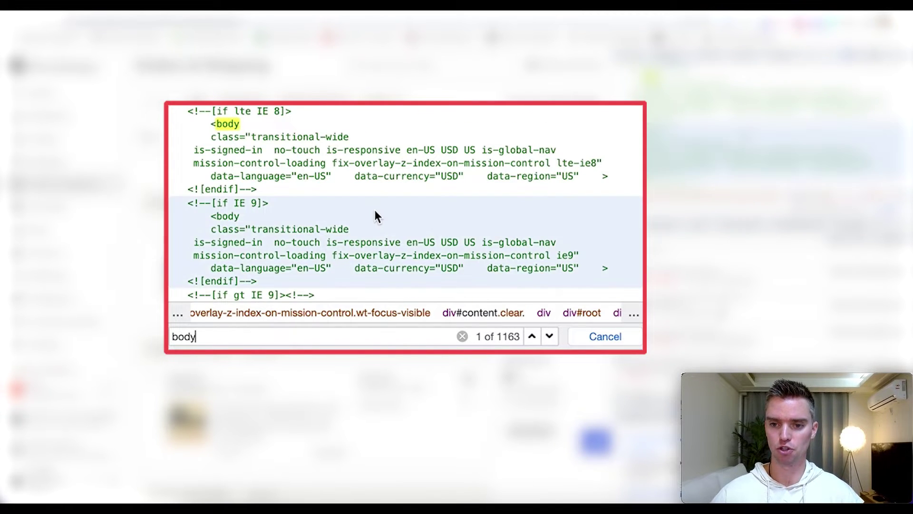
pyautogui.scroll(-4, 375, 216)
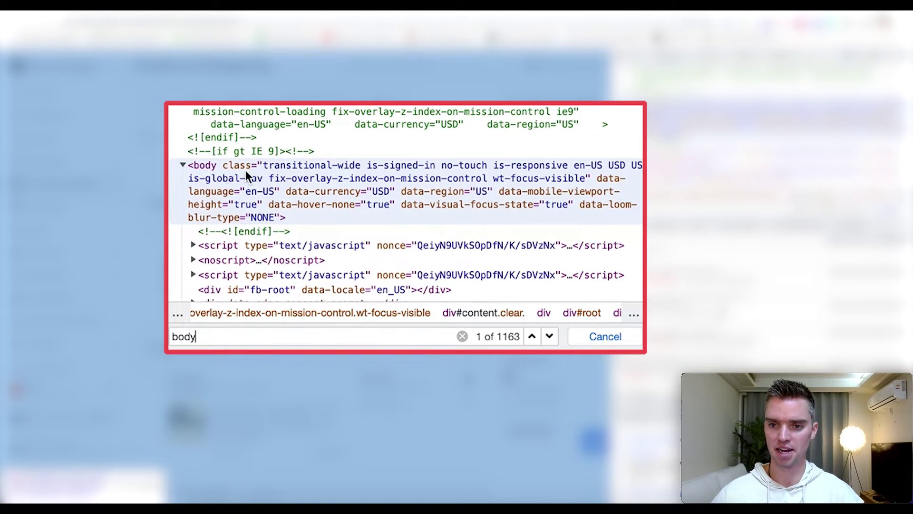
pyautogui.click(299, 175)
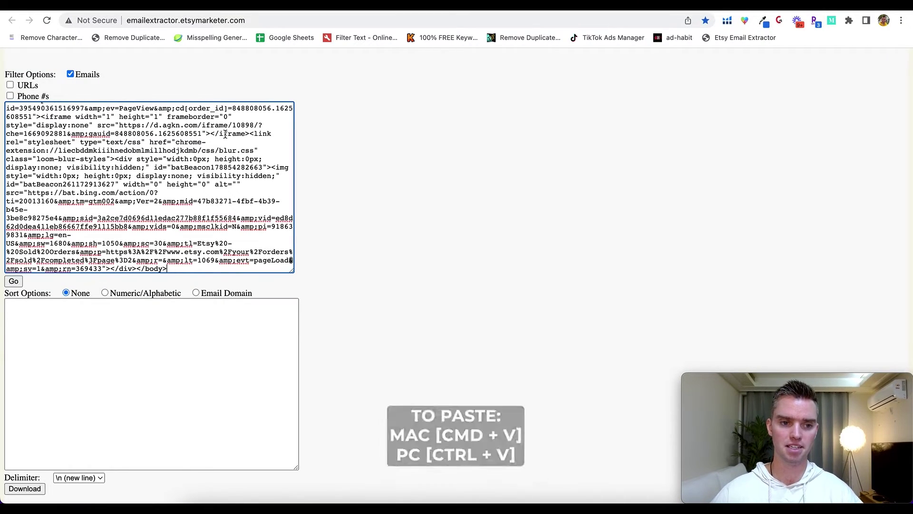
# Step: Extract emails from the page 2 code, paste them into DeDupeList and remove duplicates
pyautogui.click(13, 281)
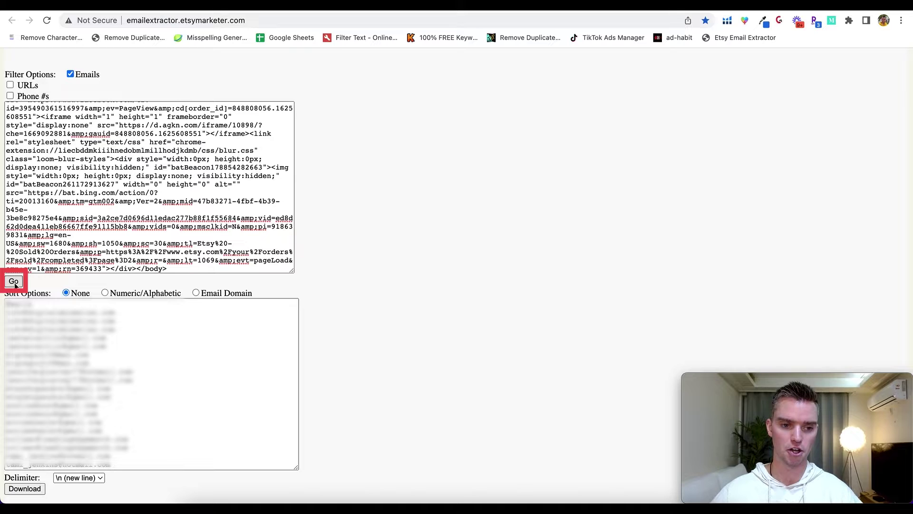
pyautogui.click(383, 8)
pyautogui.press('super+v')
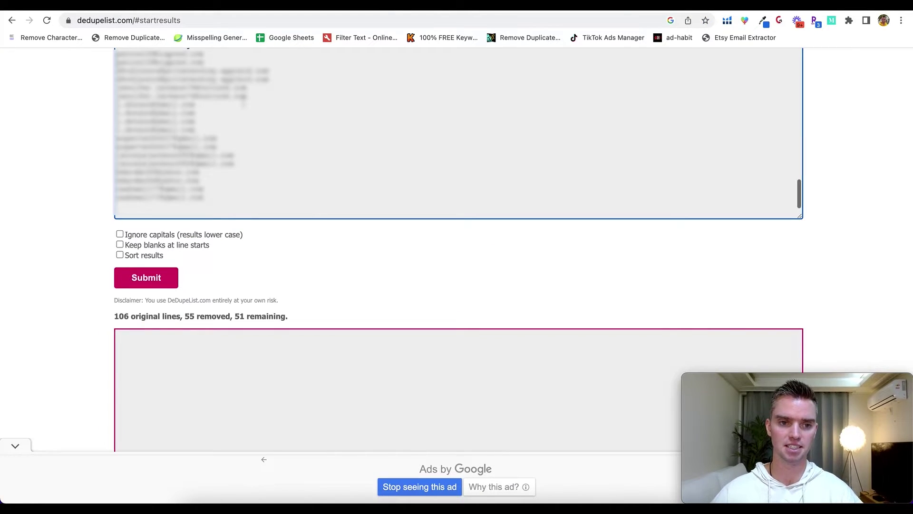
pyautogui.click(145, 278)
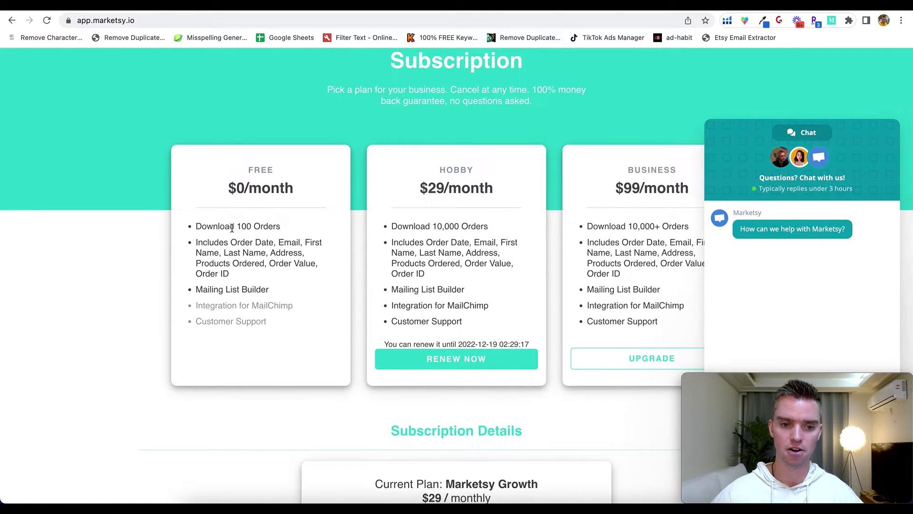
pyautogui.moveTo(196, 226); pyautogui.dragTo(278, 228)
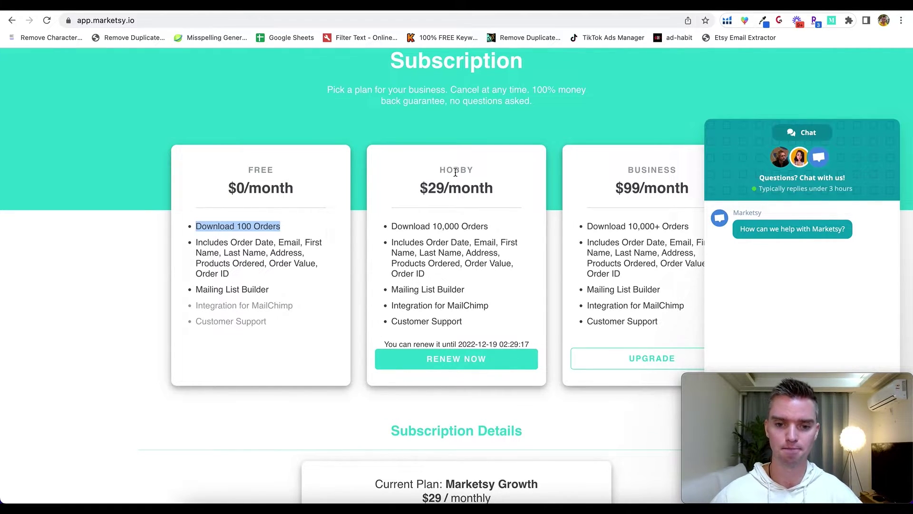
pyautogui.scroll(-1, 455, 172)
pyautogui.click(399, 215)
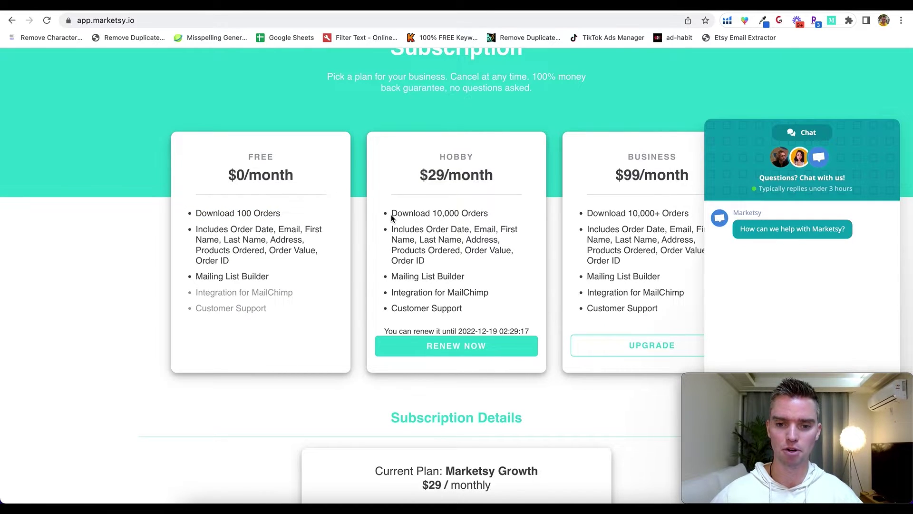
pyautogui.moveTo(392, 218); pyautogui.dragTo(502, 215)
pyautogui.click(477, 241)
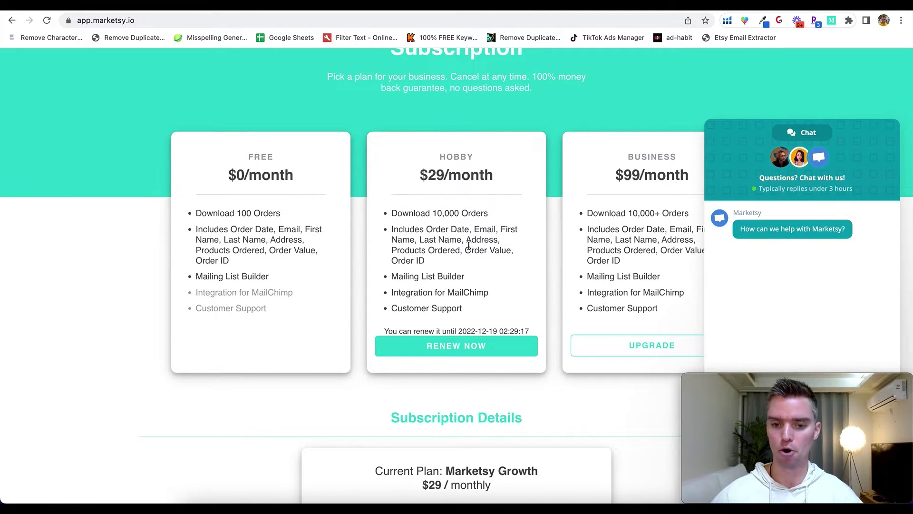
pyautogui.scroll(2, 451, 269)
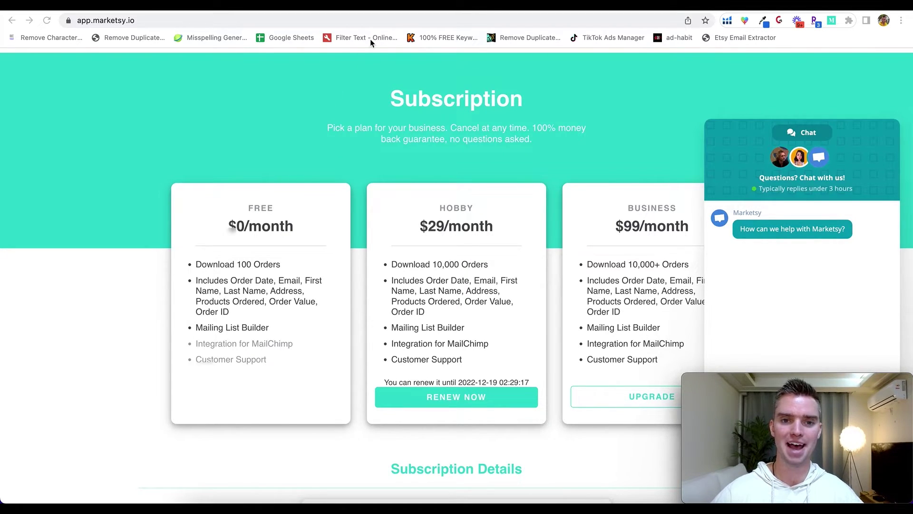
pyautogui.hotkey('ctrl', 'Tab')
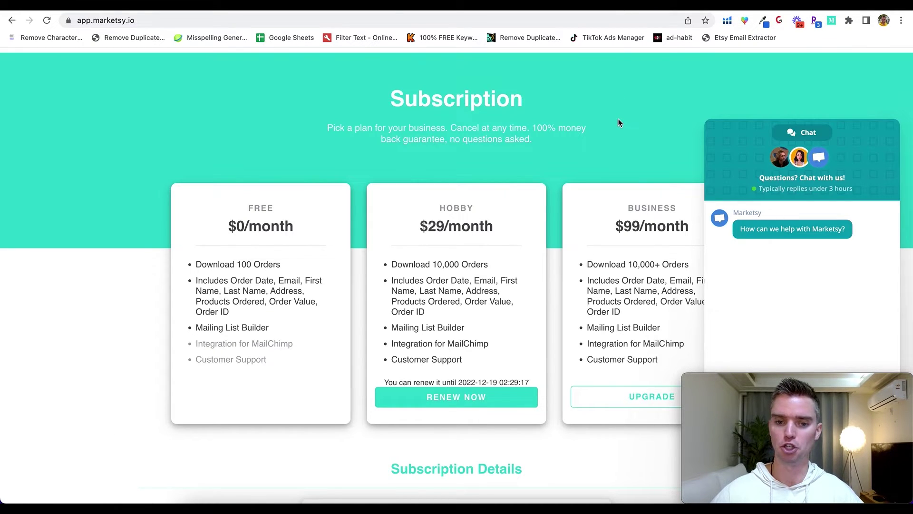
pyautogui.scroll(2, 523, 143)
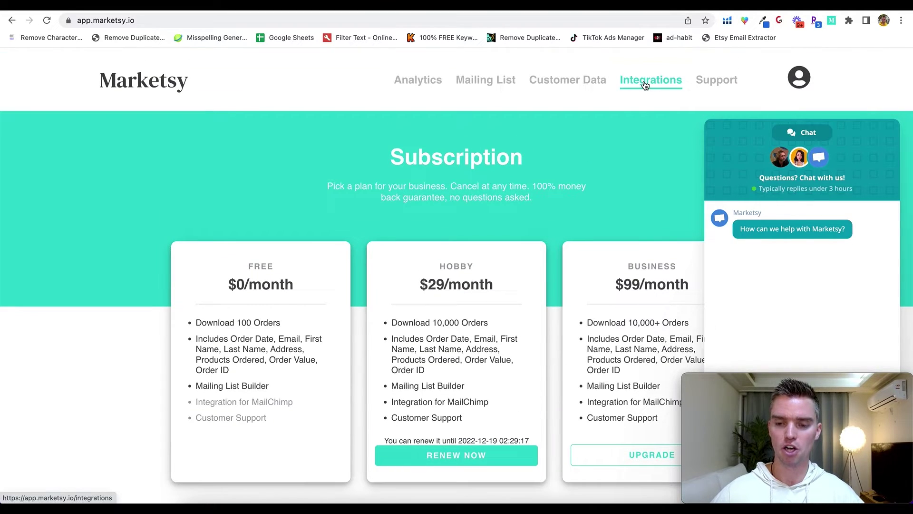
# Step: Open Marketsy's Integrations page and check the 3140/3140 downloaded Etsy orders count
pyautogui.click(651, 80)
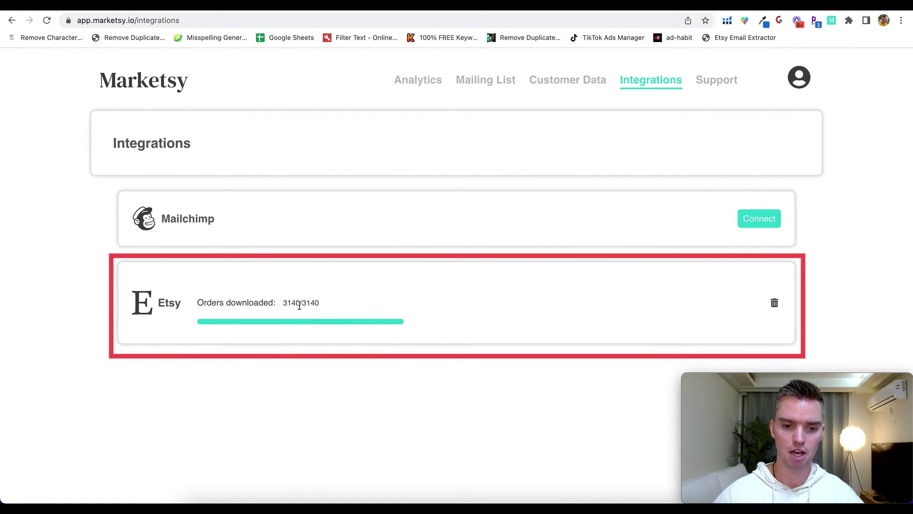
pyautogui.moveTo(283, 305); pyautogui.dragTo(300, 305)
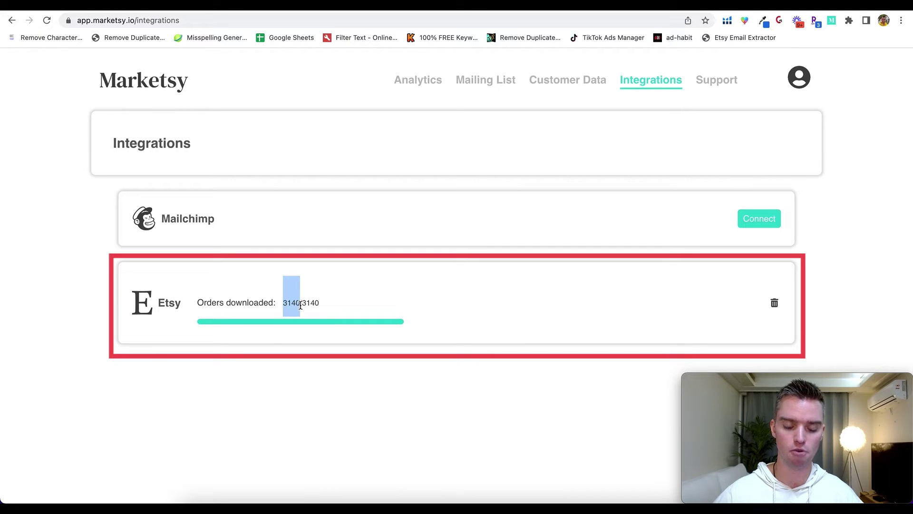
pyautogui.click(301, 304)
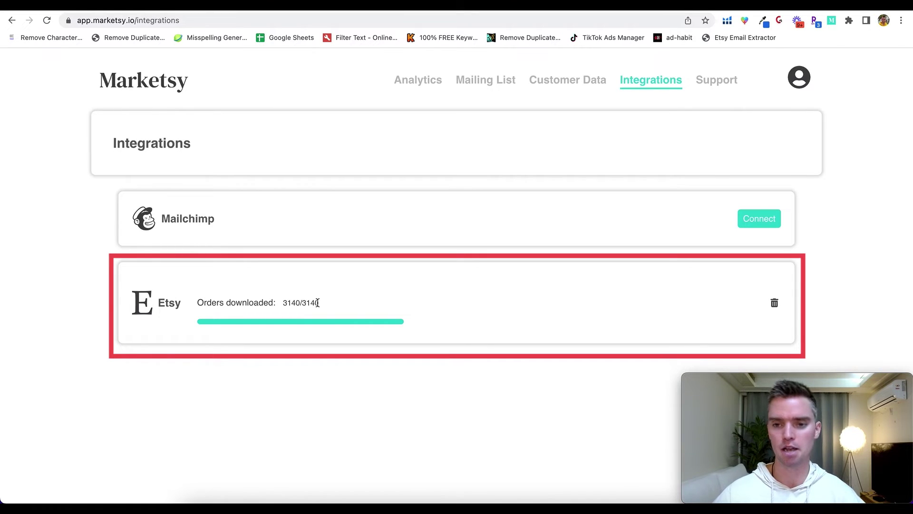
# Step: Open Customer Data and browse the orders table's email, name, address, value and order ID columns
pyautogui.click(571, 88)
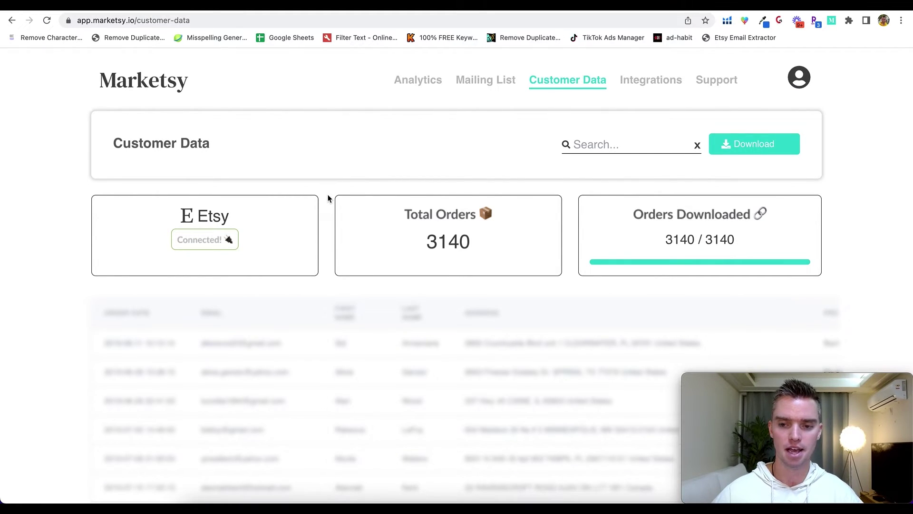
pyautogui.scroll(-3, 328, 198)
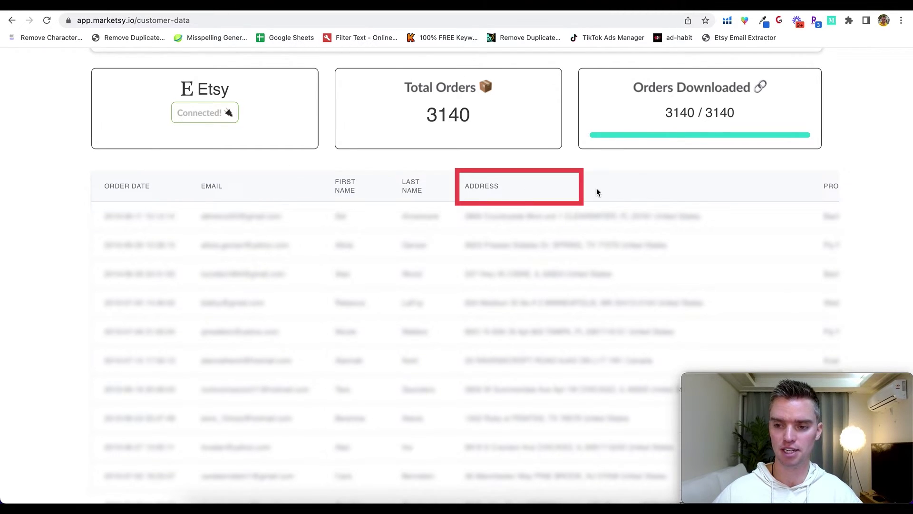
pyautogui.hscroll(8, 596, 187)
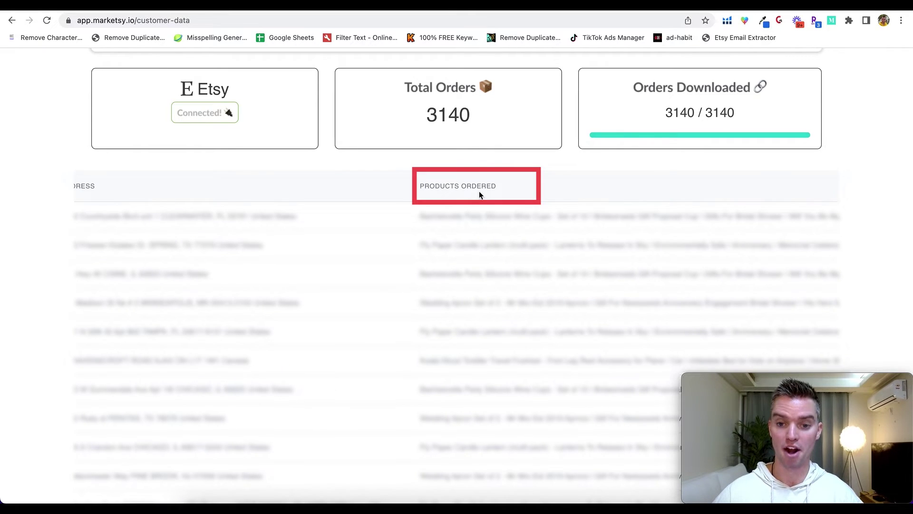
pyautogui.hscroll(5, 620, 193)
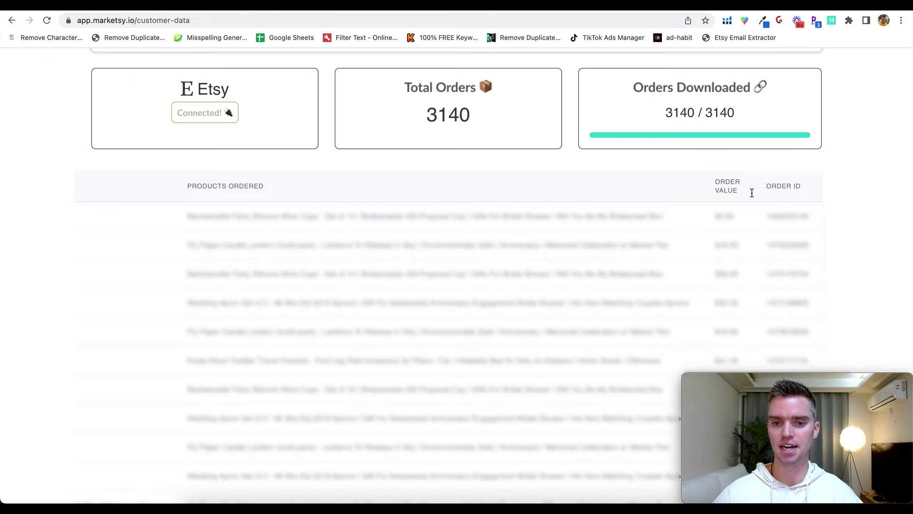
pyautogui.scroll(3, 905, 204)
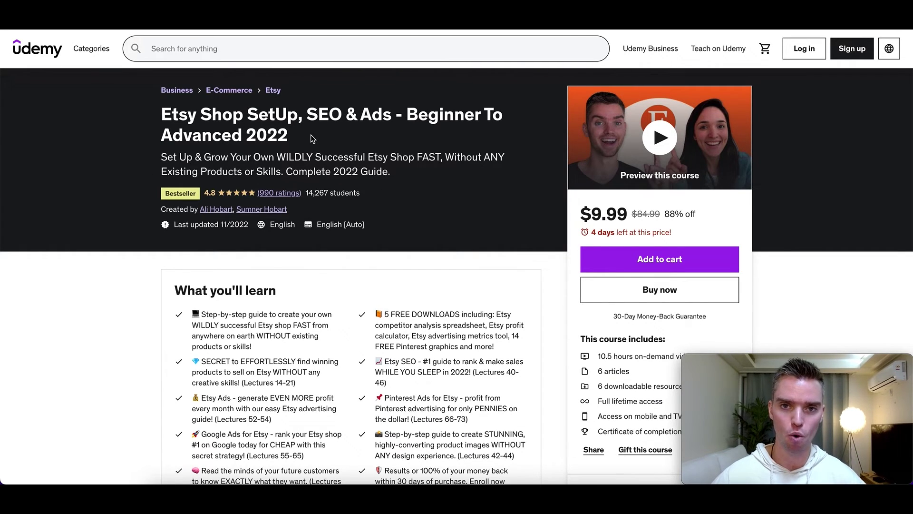
pyautogui.scroll(-1, 462, 220)
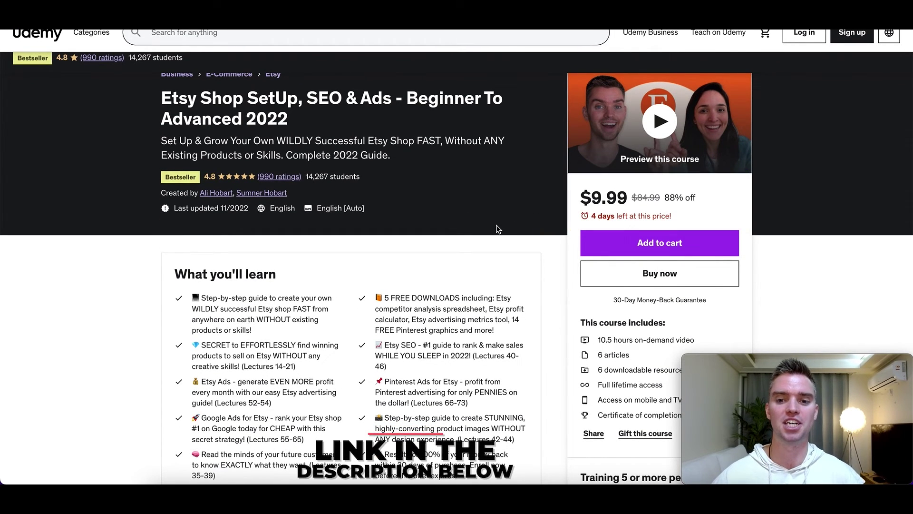
pyautogui.scroll(1, 498, 229)
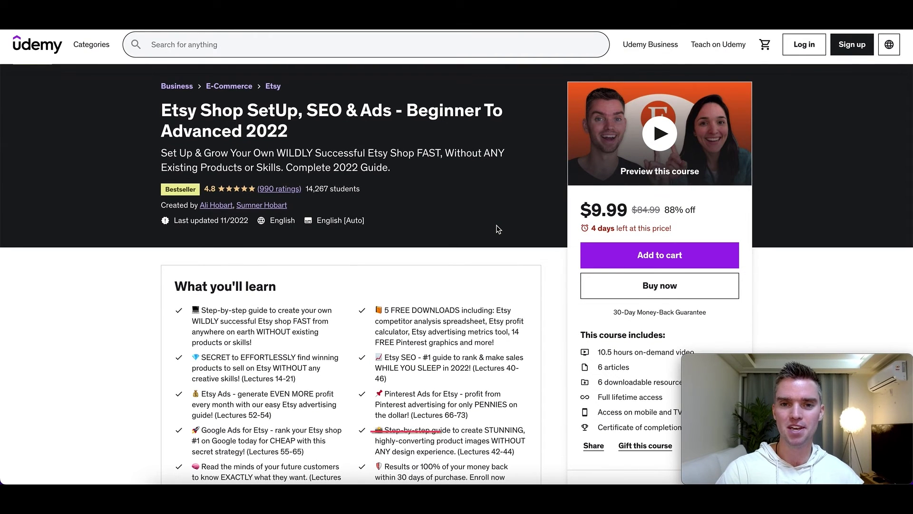